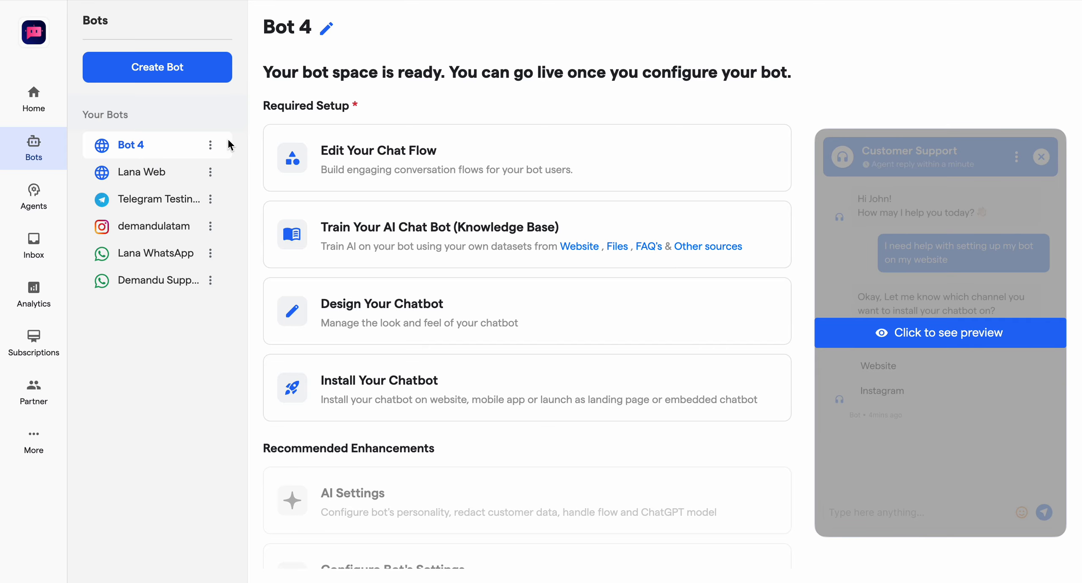
# Step: Delete Bot 4, rating the creation experience 5 and giving "I created by mistake" as the reason
pyautogui.click(210, 145)
pyautogui.click(242, 232)
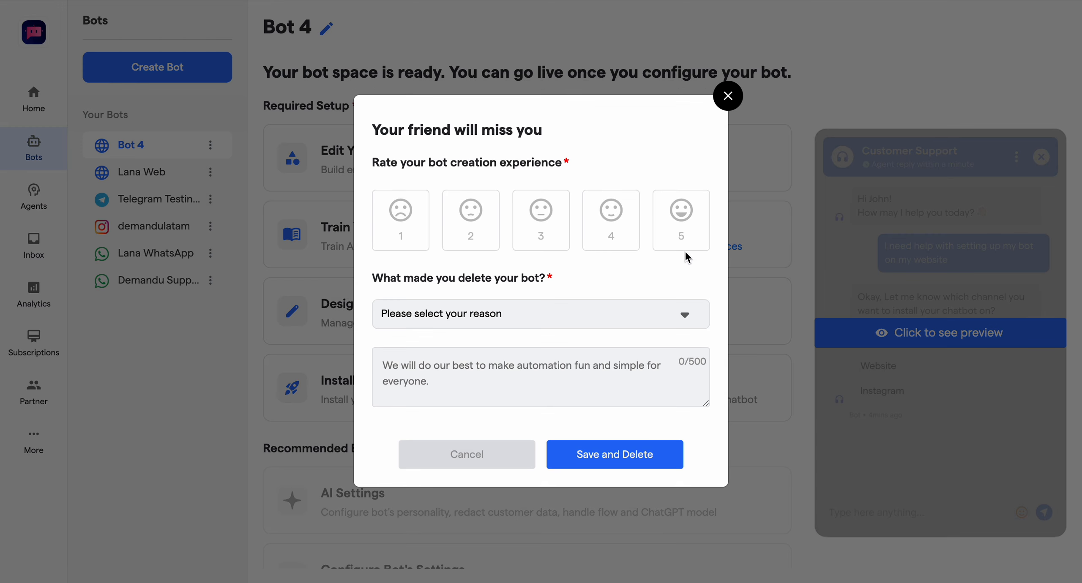
pyautogui.click(676, 248)
pyautogui.click(503, 322)
pyautogui.click(450, 361)
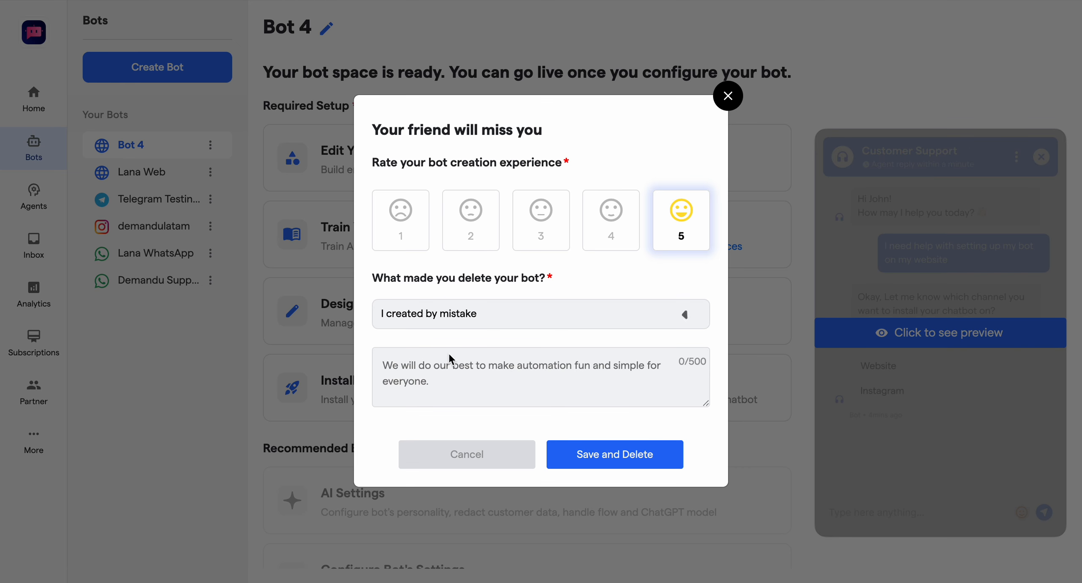
pyautogui.click(586, 448)
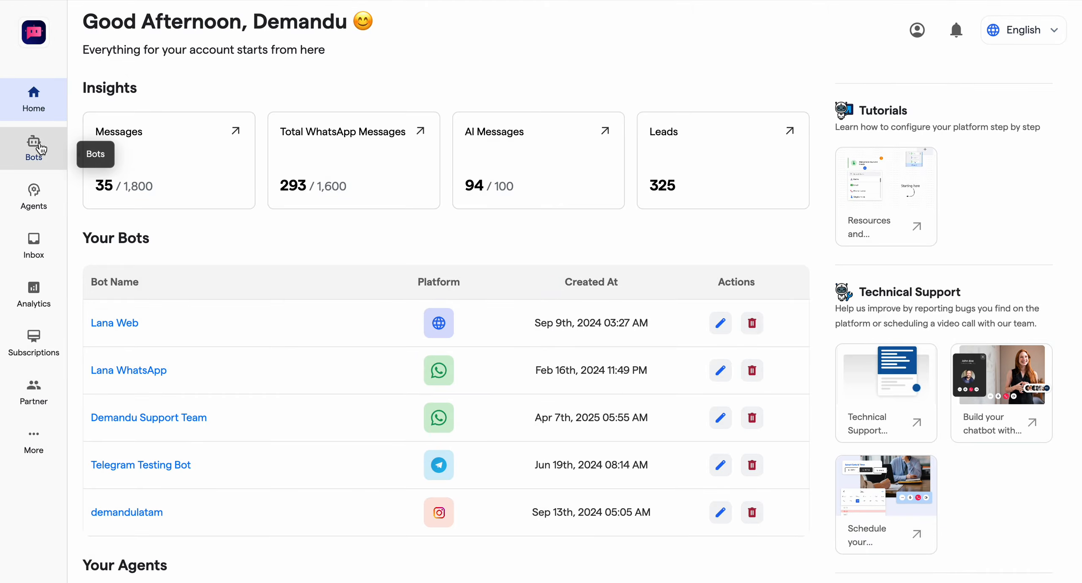
# Step: Create a new bot for the Website channel with Lead Generation as its business goal
pyautogui.click(40, 145)
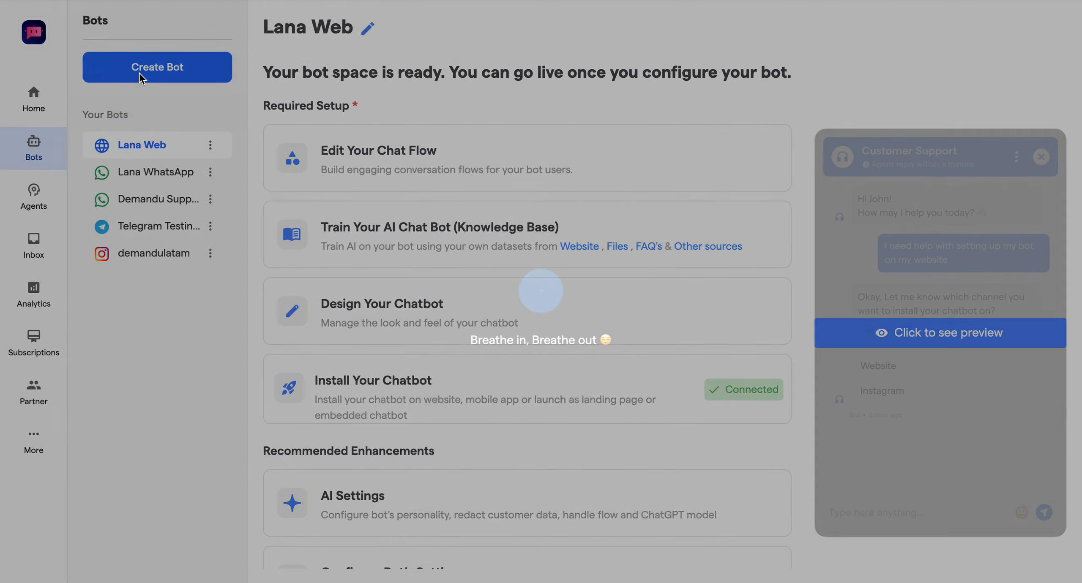
pyautogui.click(140, 73)
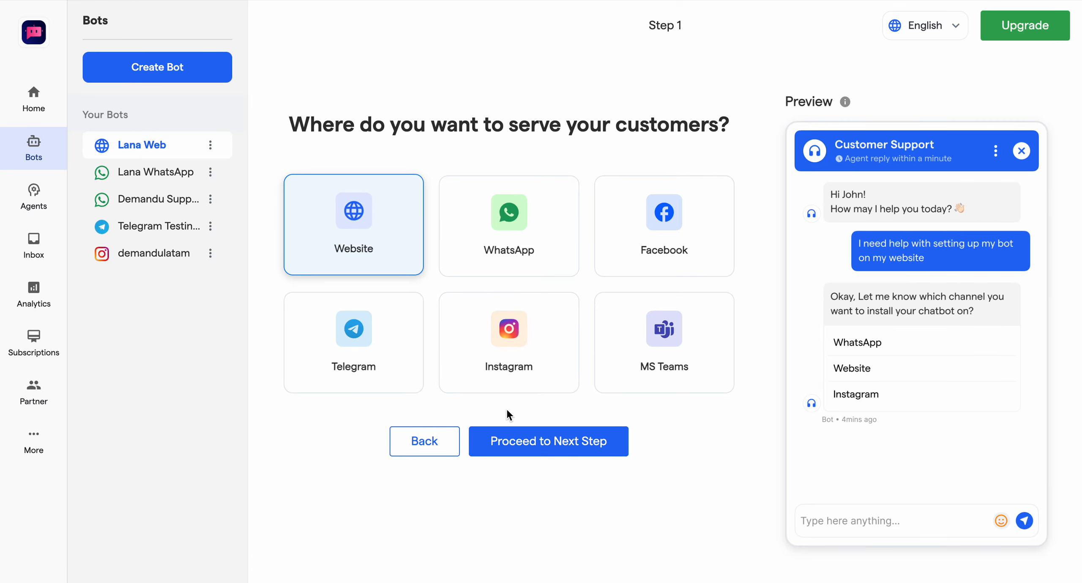
pyautogui.click(504, 440)
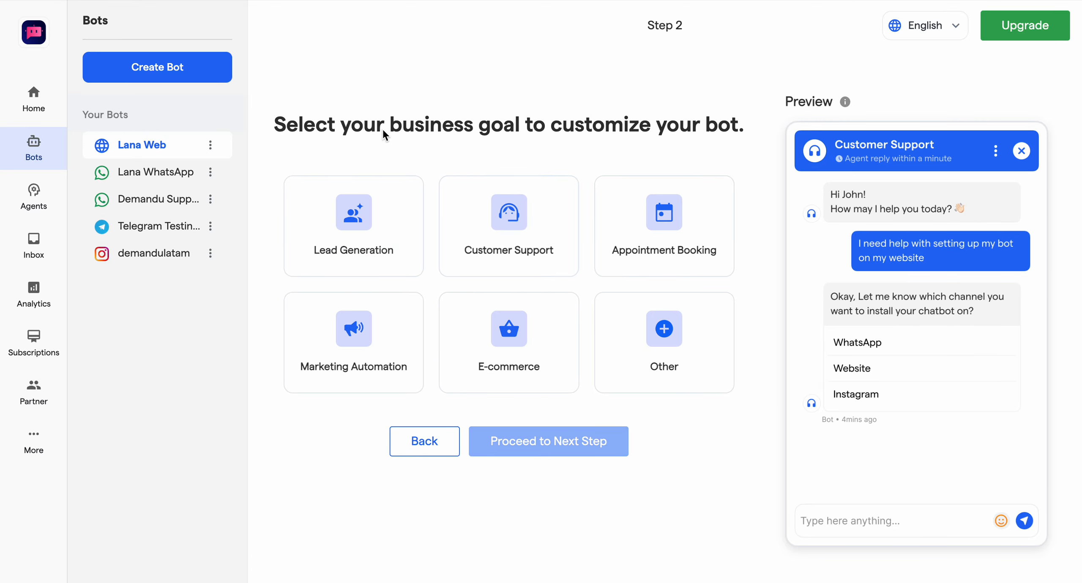
pyautogui.moveTo(382, 132); pyautogui.dragTo(579, 141)
pyautogui.click(568, 140)
pyautogui.click(369, 221)
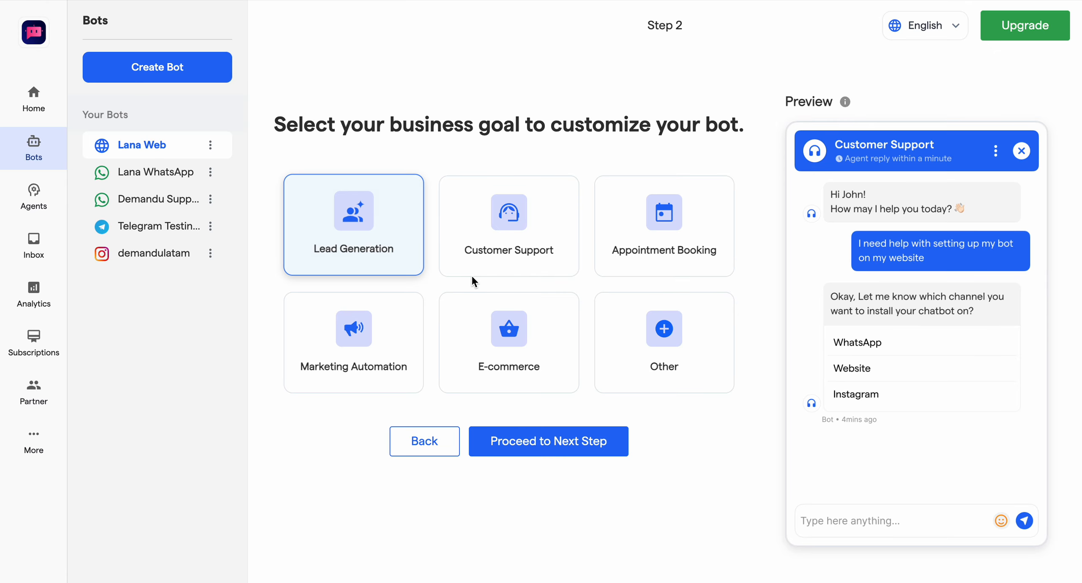
pyautogui.click(573, 441)
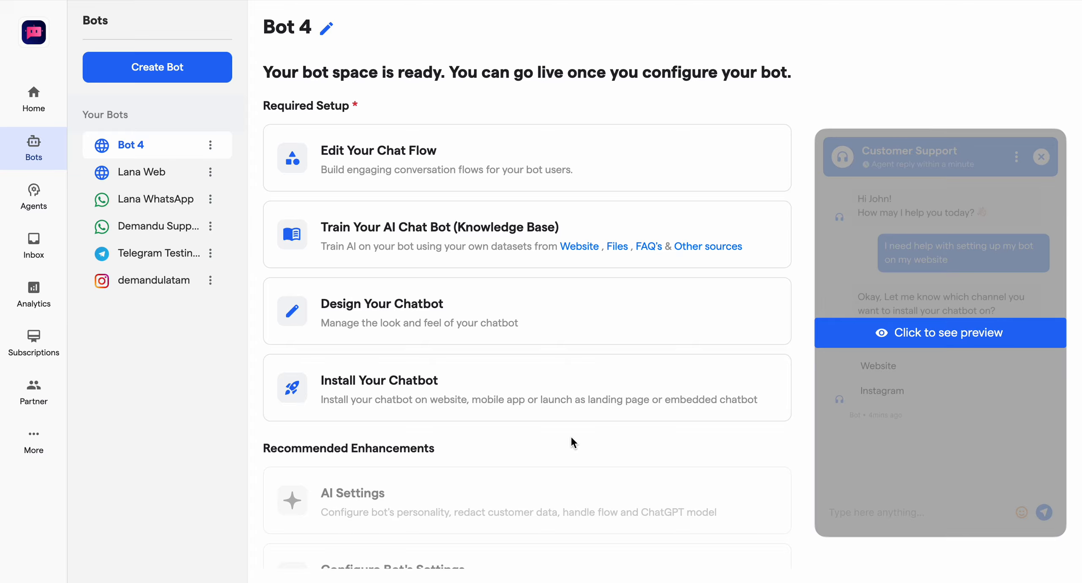
# Step: Enable Revisit Flow for My First Flow in Bot 4's chat flows and open that flow for editing
pyautogui.click(381, 137)
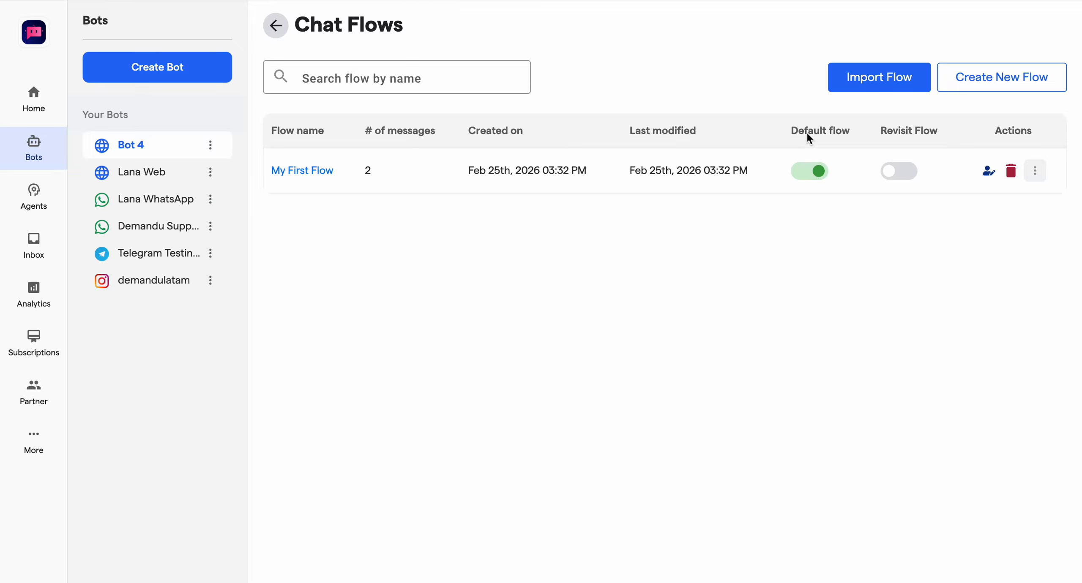
pyautogui.click(900, 171)
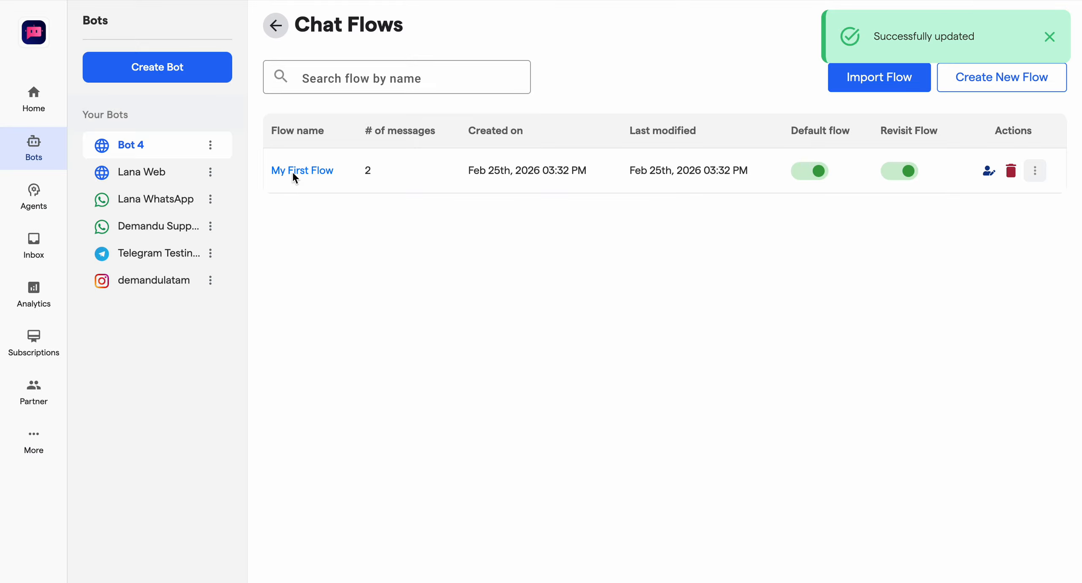
pyautogui.click(293, 174)
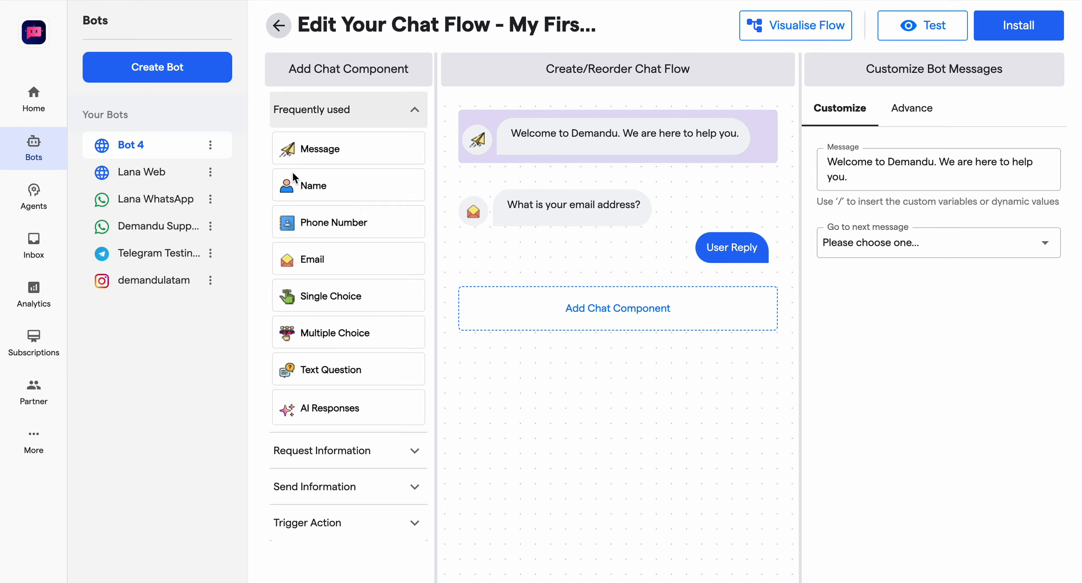
# Step: Add Name, Phone Number and Appointment components in that order after the welcome message
pyautogui.click(307, 182)
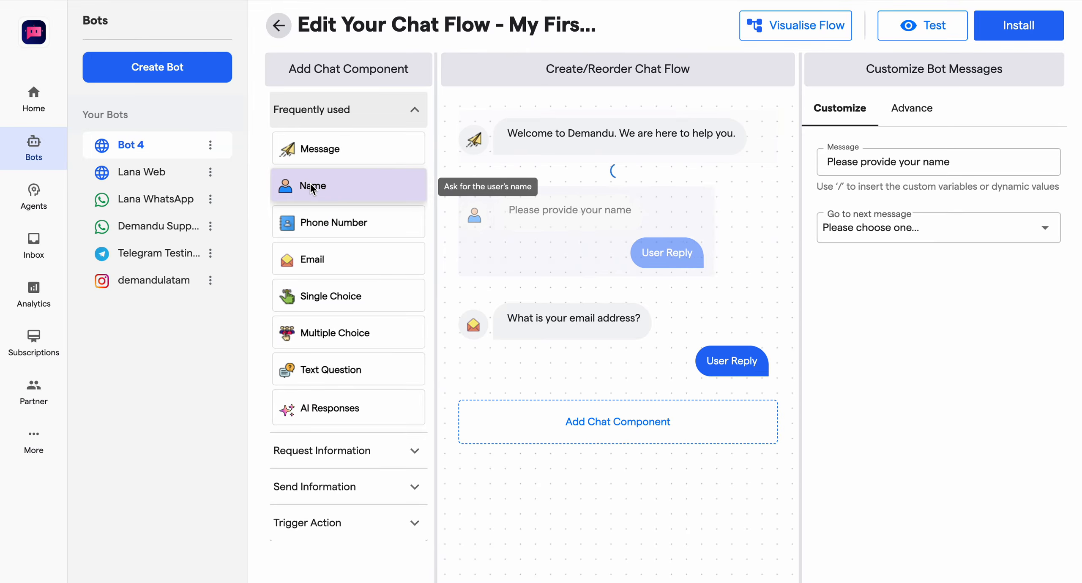
pyautogui.click(324, 232)
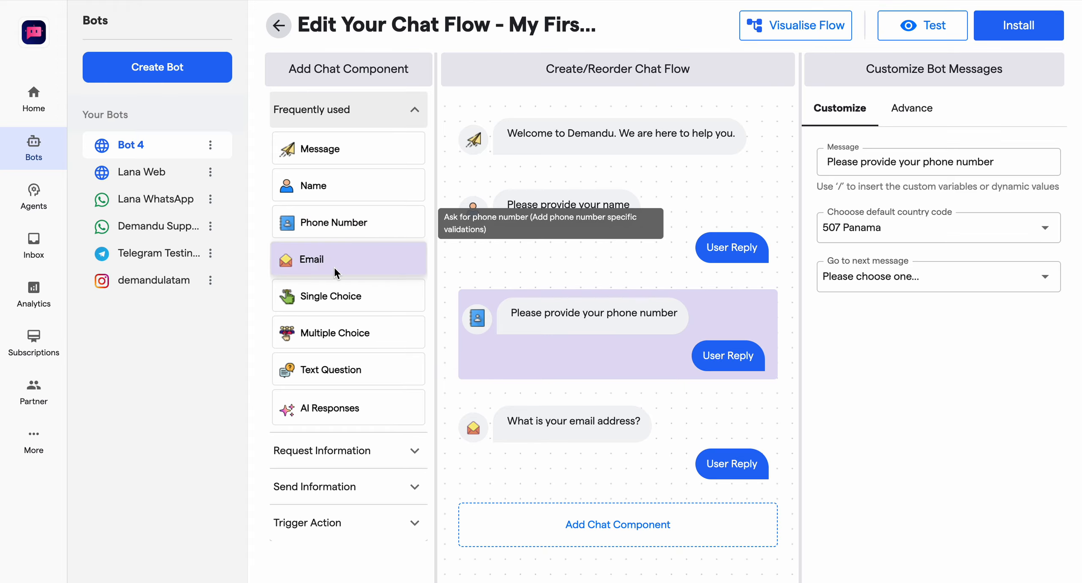
pyautogui.click(321, 450)
pyautogui.scroll(-4, 317, 455)
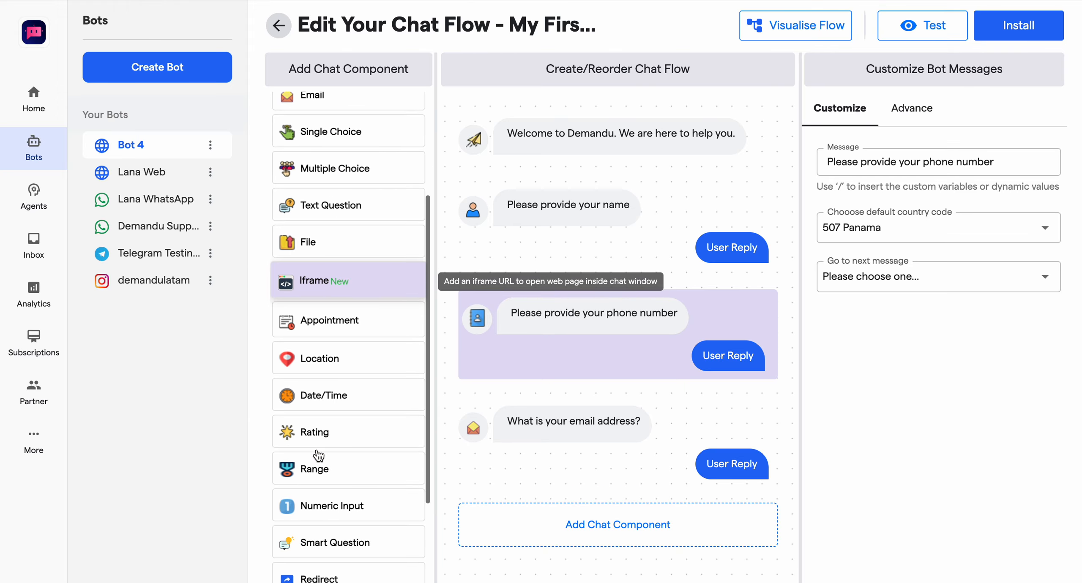
pyautogui.click(355, 322)
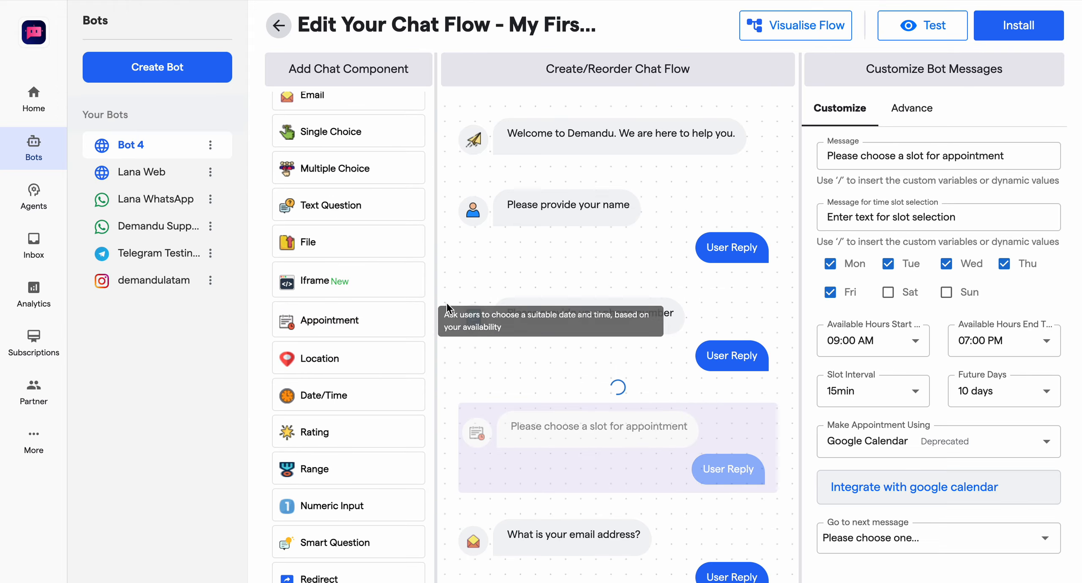
# Step: Move the email address question between the name and phone number questions
pyautogui.scroll(-3, 598, 379)
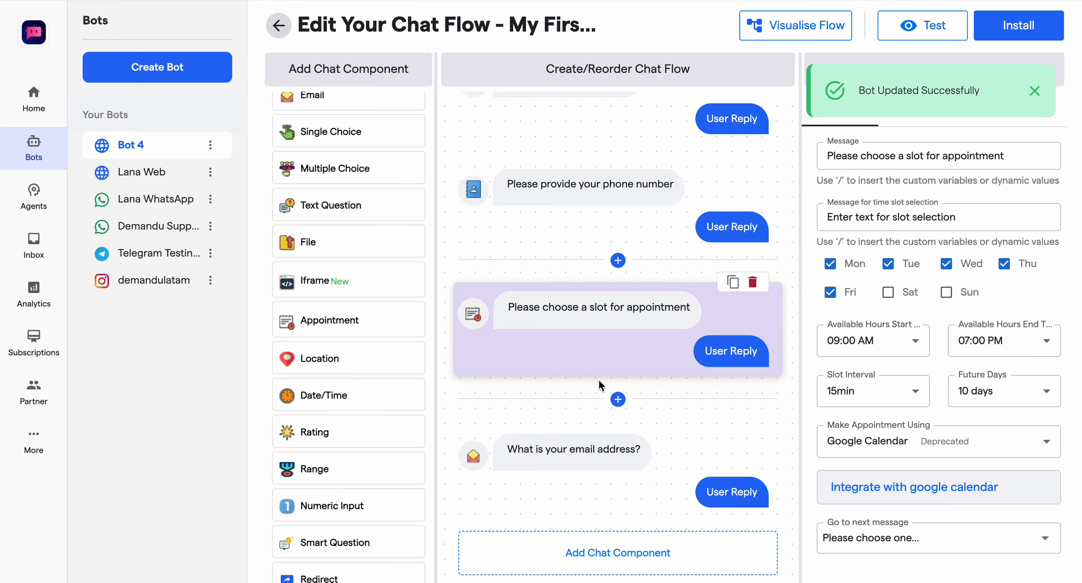
pyautogui.moveTo(561, 430); pyautogui.dragTo(569, 327)
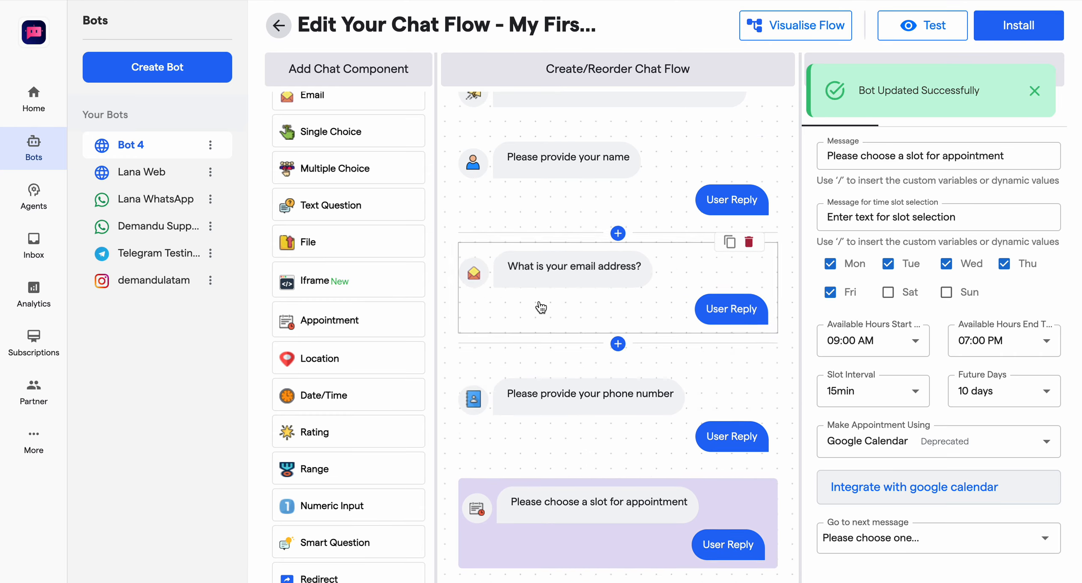
pyautogui.scroll(-3, 586, 419)
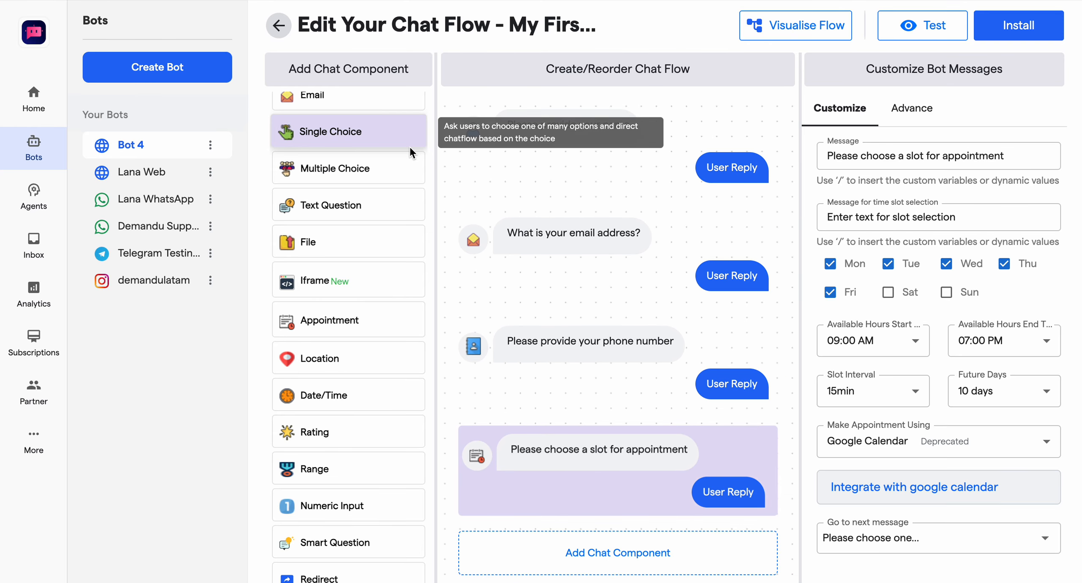
# Step: Add a Message component at the end of the chat flow, after the appointment question
pyautogui.scroll(4, 359, 127)
pyautogui.click(331, 112)
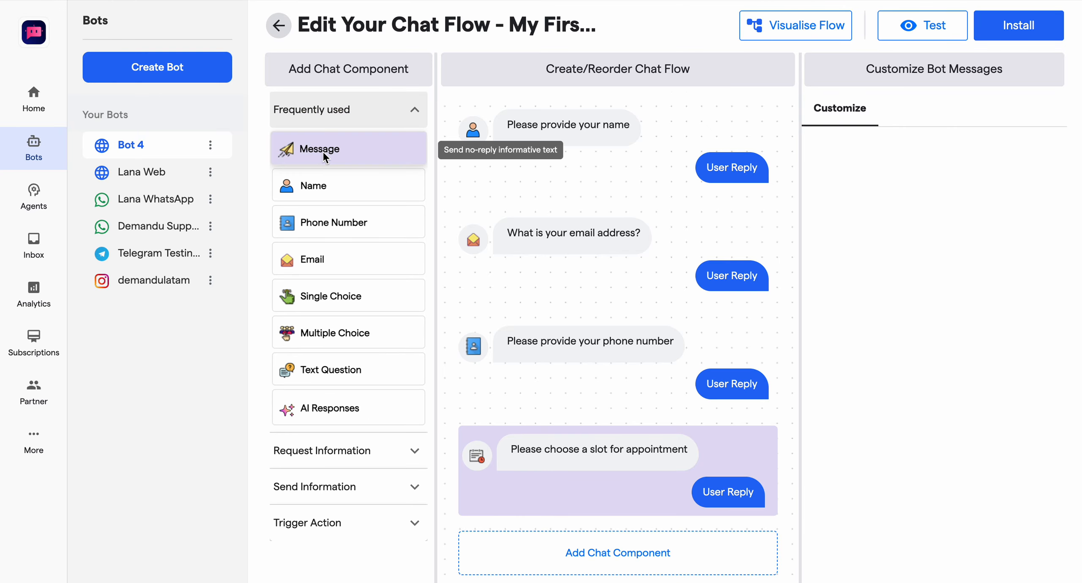
pyautogui.moveTo(322, 151); pyautogui.dragTo(596, 491)
pyautogui.scroll(5, 596, 492)
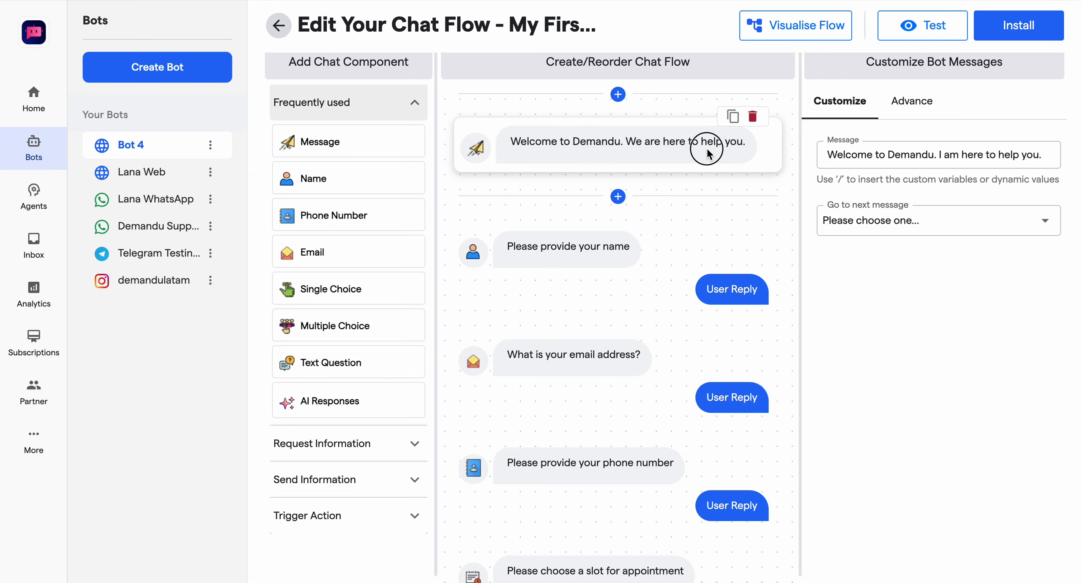
# Step: Route the opening welcome message to "Please provide your name" and the name question to "What is your email address?"
pyautogui.click(706, 153)
pyautogui.click(853, 236)
pyautogui.click(879, 258)
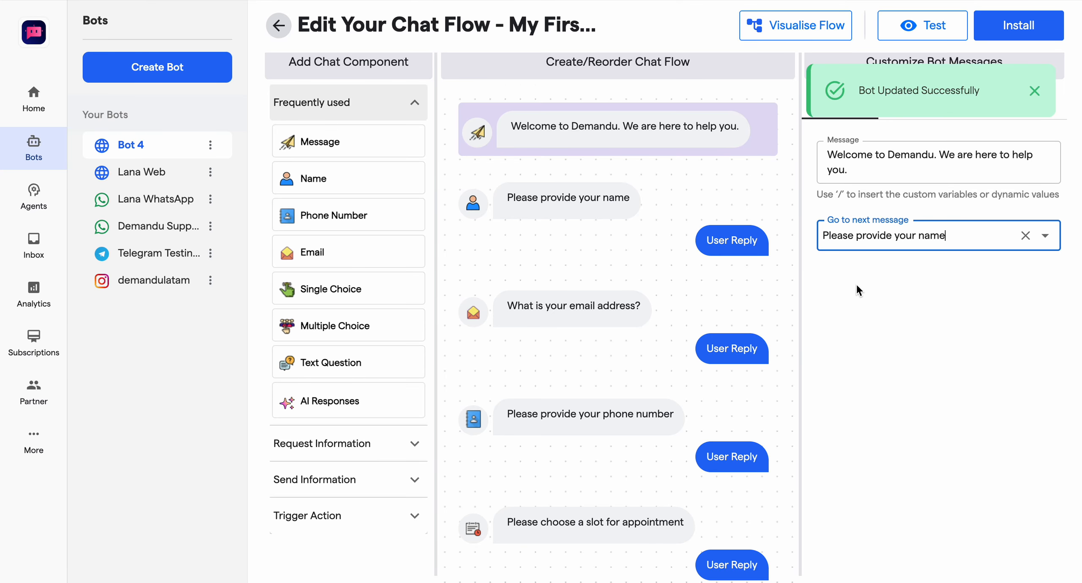
pyautogui.click(656, 219)
pyautogui.click(861, 221)
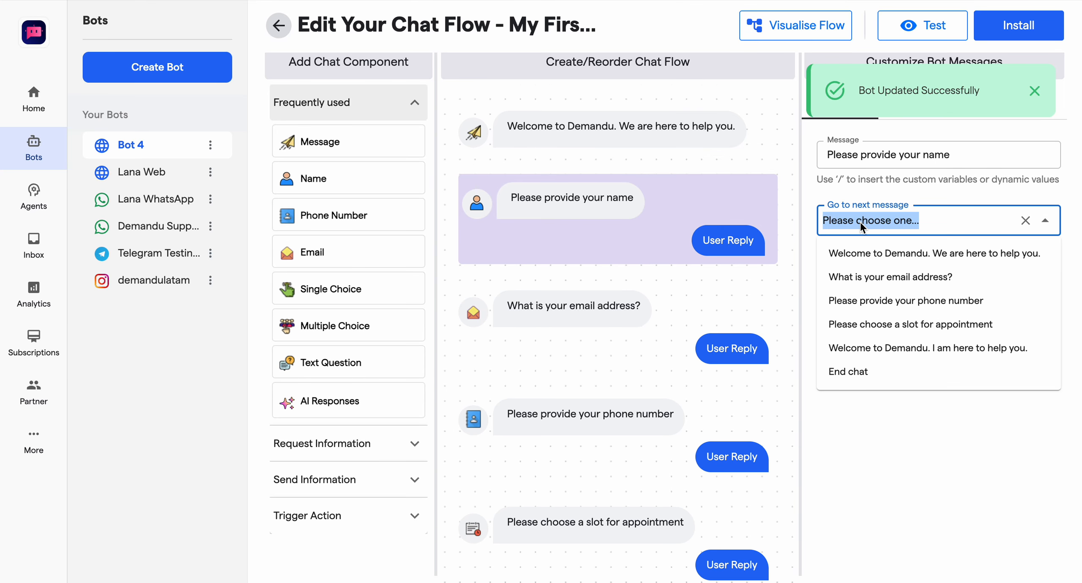
pyautogui.click(864, 273)
# Step: Set the email question's next message to "Please provide your phone number"
pyautogui.click(574, 309)
pyautogui.click(888, 220)
pyautogui.click(869, 297)
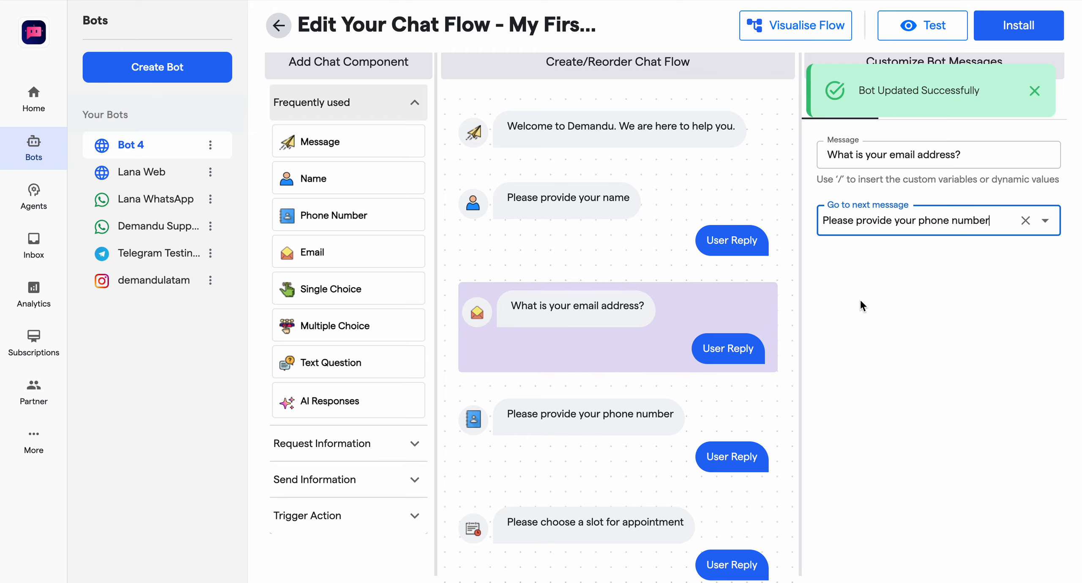
# Step: Set the phone number question's default country code to 91 India and its next message to "Please choose a slot for appointment"
pyautogui.click(666, 440)
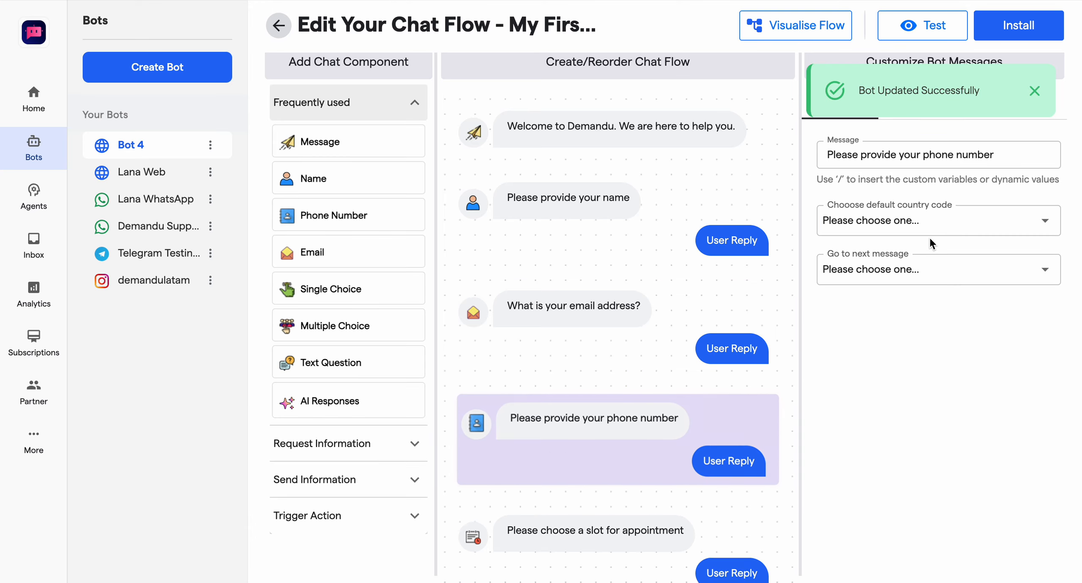
pyautogui.click(897, 229)
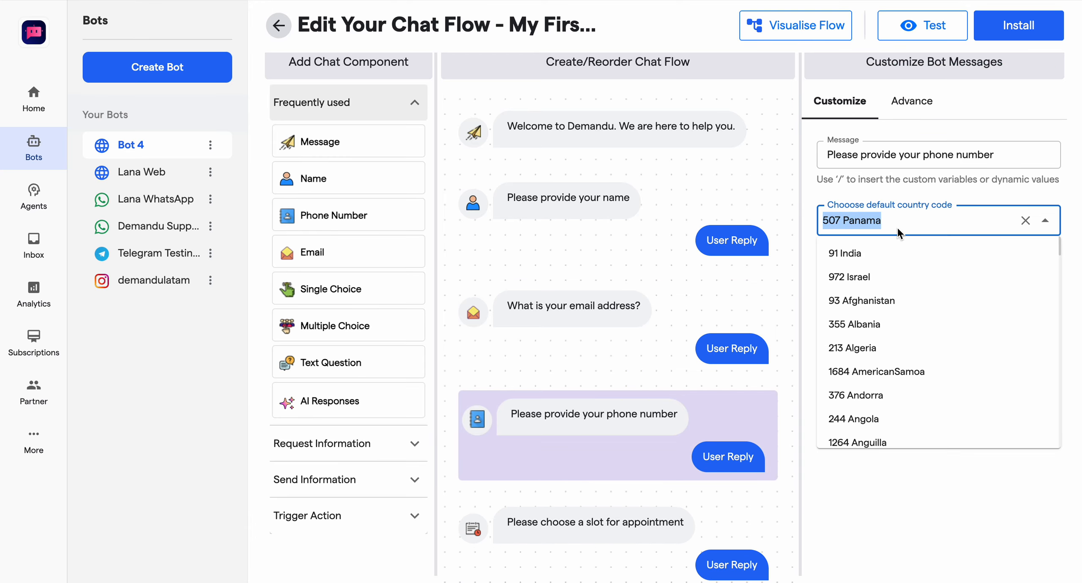
pyautogui.click(855, 254)
pyautogui.click(869, 271)
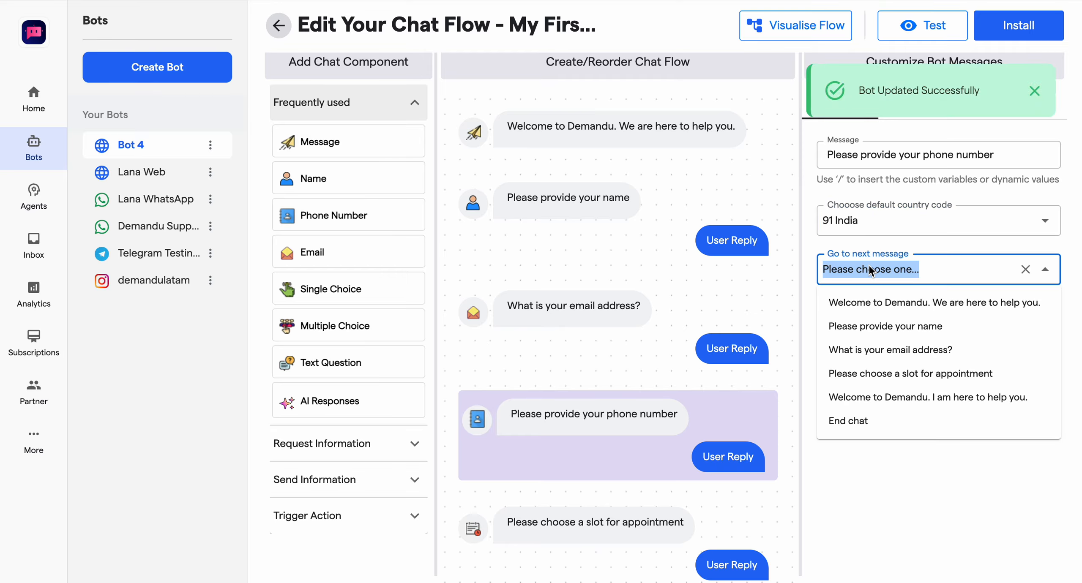
pyautogui.click(879, 367)
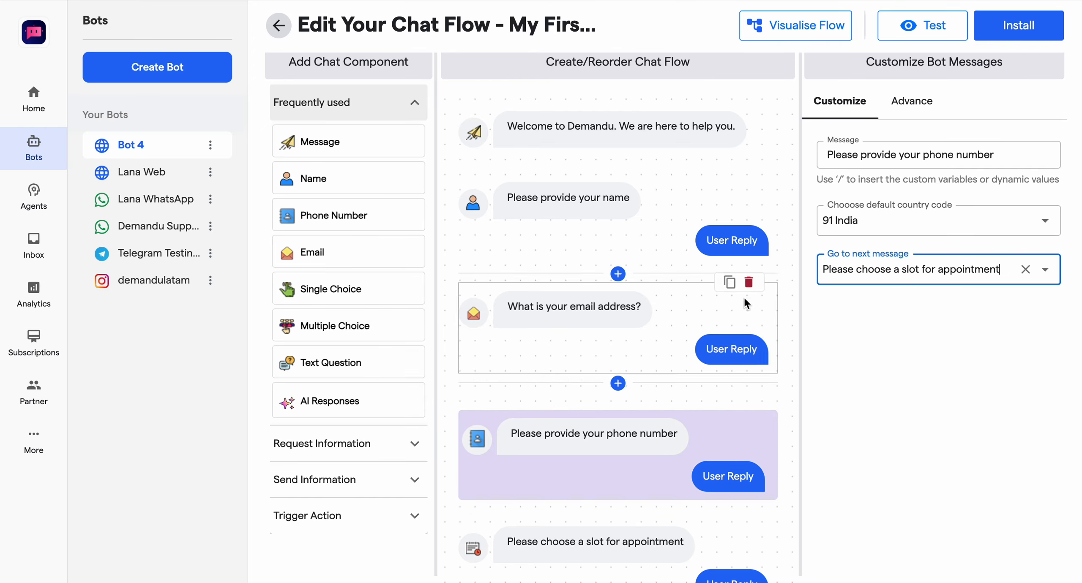
# Step: Use Google Calendar for the appointment question and set its next message to "Welcome to Demandu. I am here to help you."
pyautogui.scroll(-5, 741, 300)
pyautogui.click(675, 378)
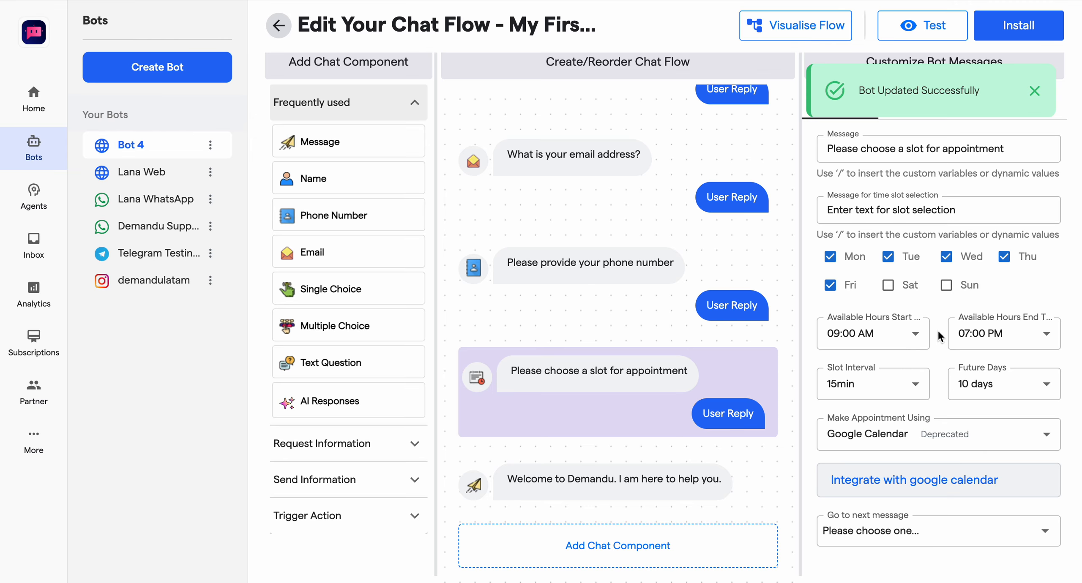
pyautogui.scroll(-1, 965, 384)
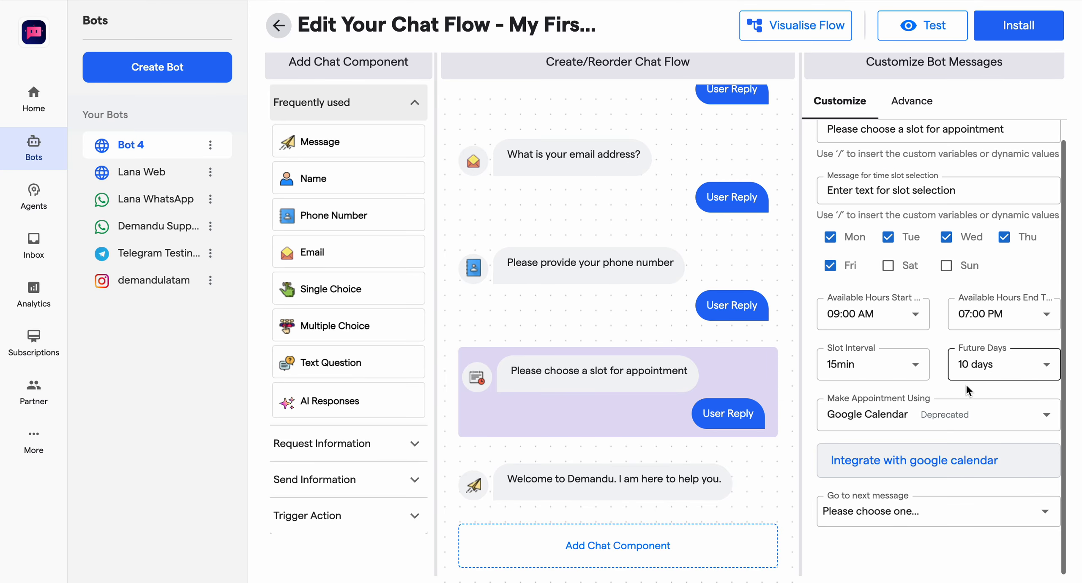
pyautogui.click(928, 412)
pyautogui.click(882, 488)
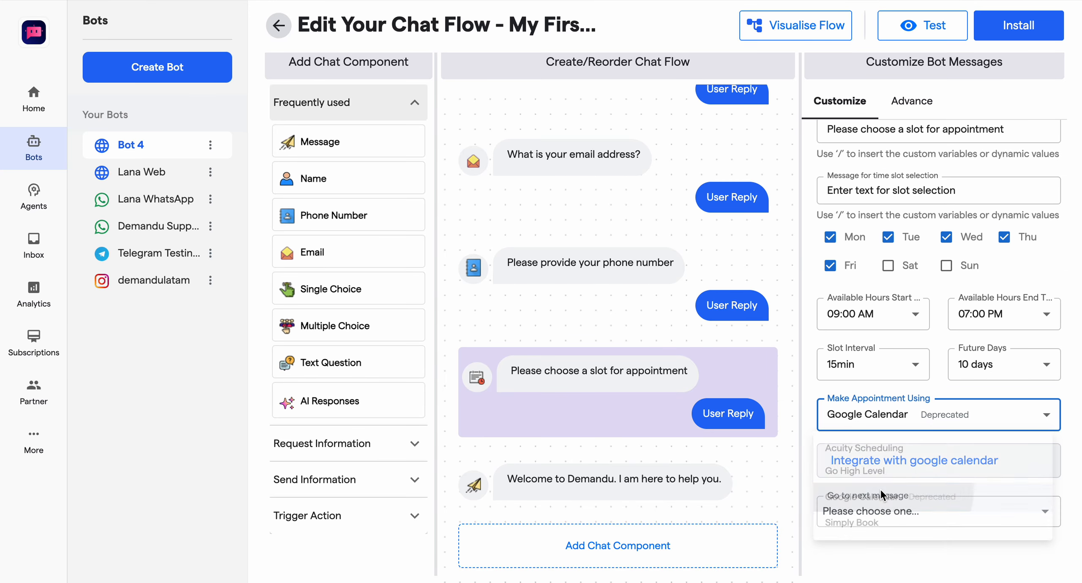
pyautogui.click(861, 513)
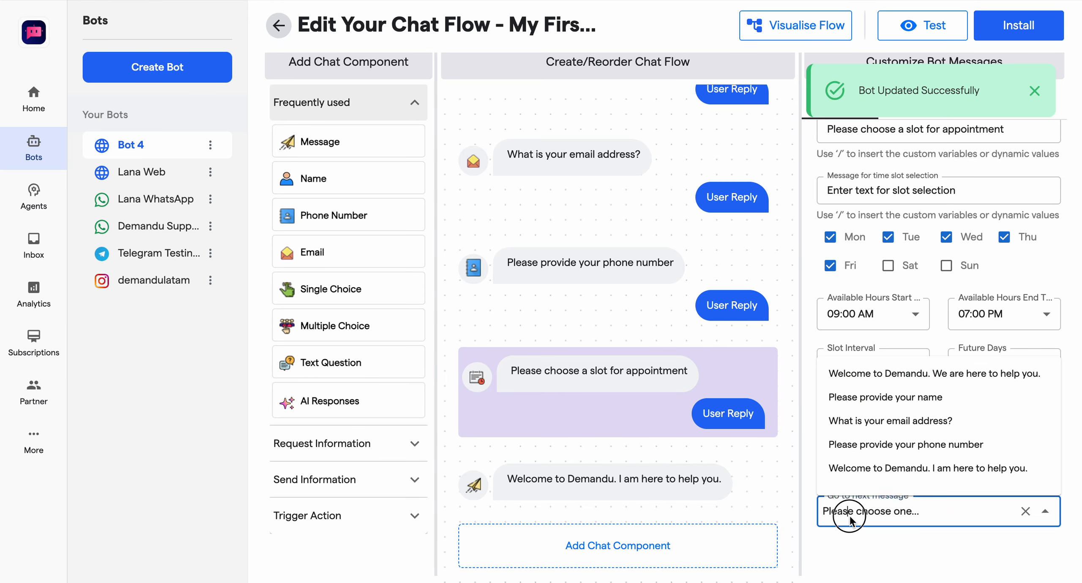
pyautogui.click(880, 473)
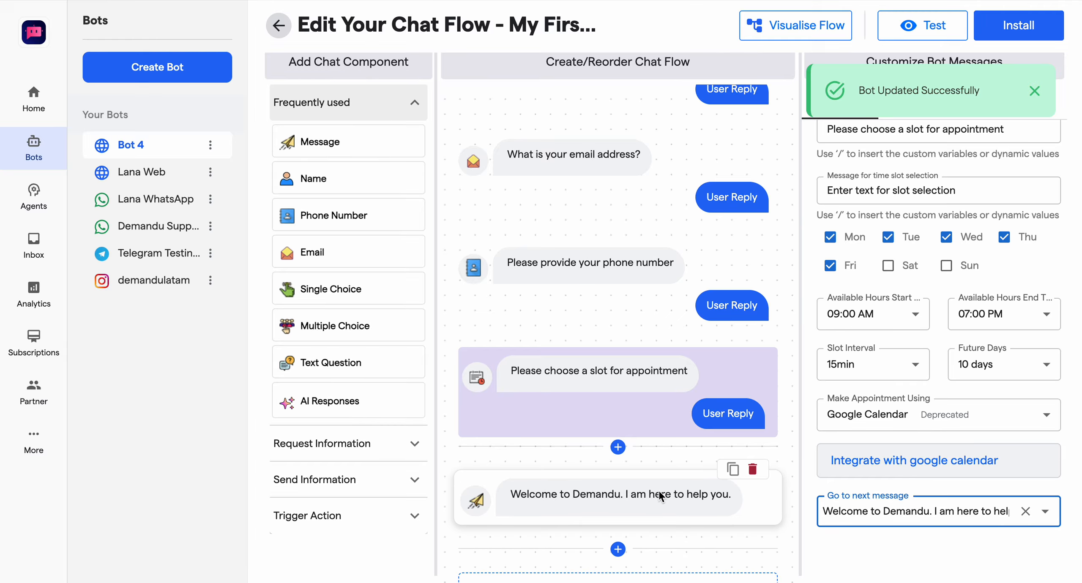
# Step: Change the final message's text to "Thanks {{name}}", inserting the name as a custom variable
pyautogui.click(645, 495)
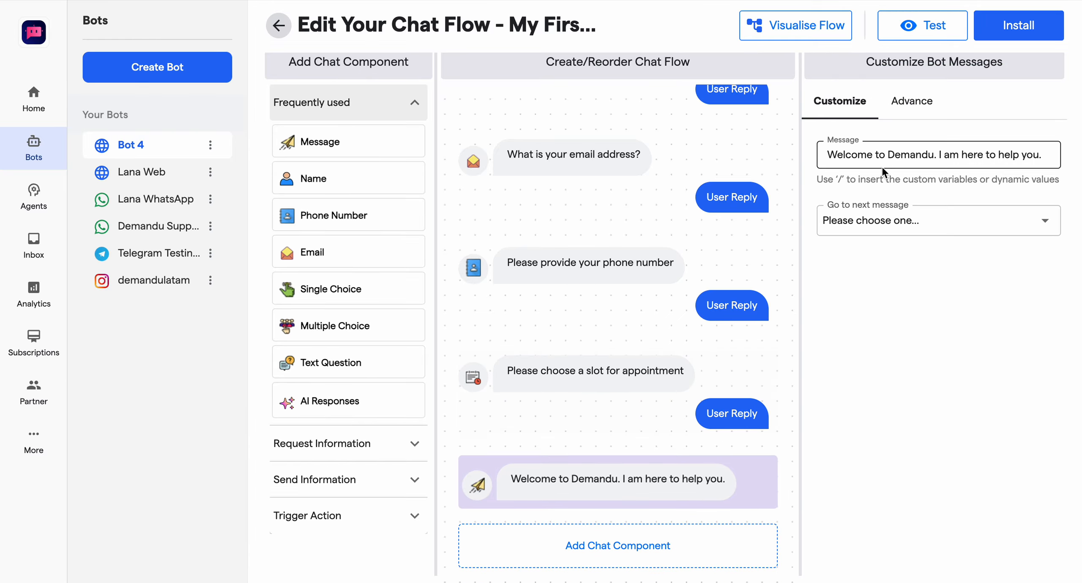
pyautogui.click(863, 159)
pyautogui.tripleClick(863, 160)
pyautogui.write('Thanks')
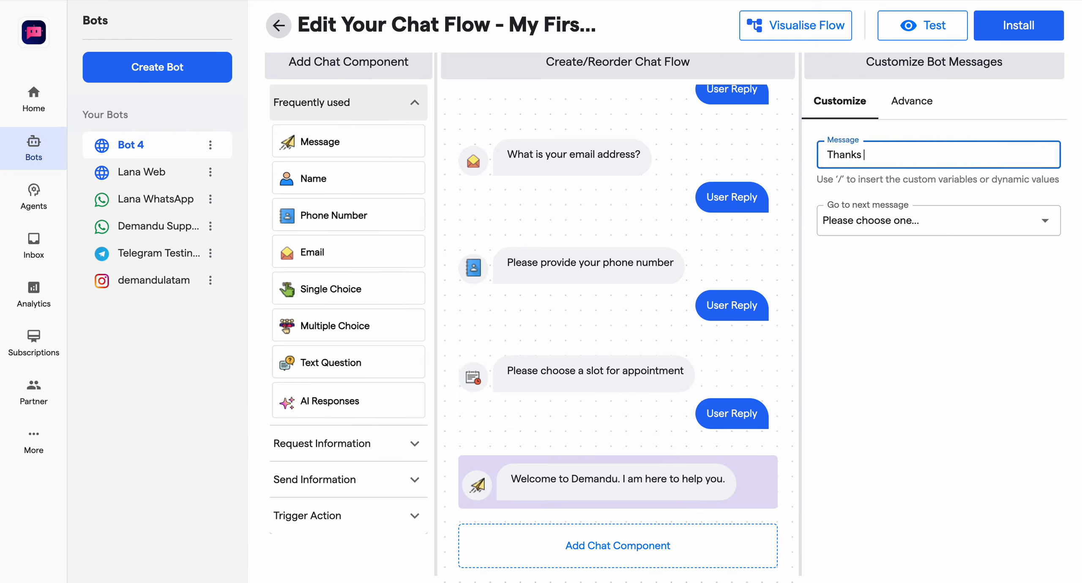
pyautogui.write(' /')
pyautogui.press('Escape')
pyautogui.press('BackSpace')
pyautogui.write('/')
pyautogui.click(835, 203)
pyautogui.click(869, 228)
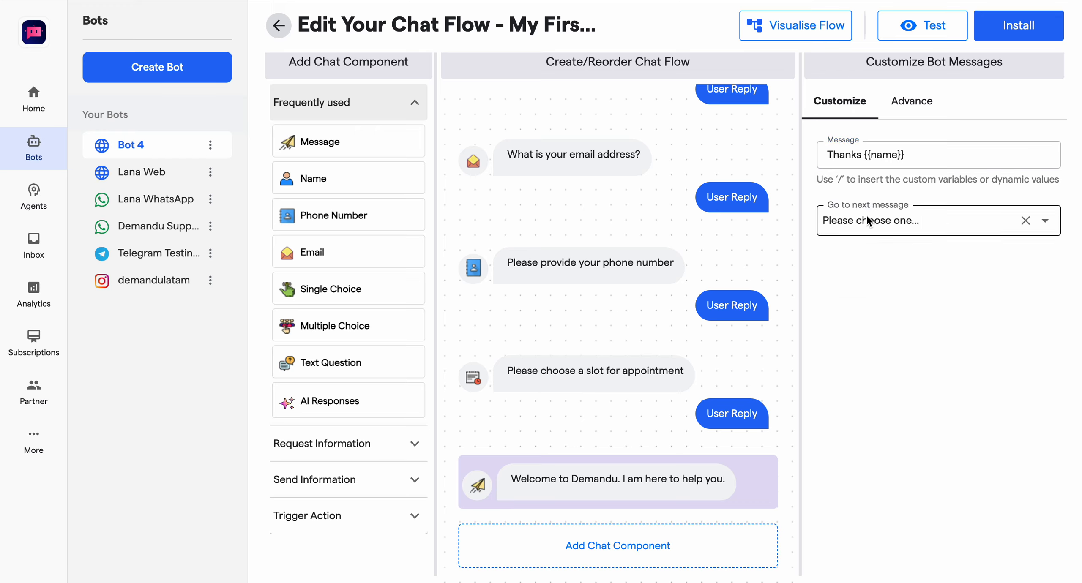
# Step: Set the "Thanks {{name}}" message to continue to End chat, and review the appointment question's settings
pyautogui.click(850, 372)
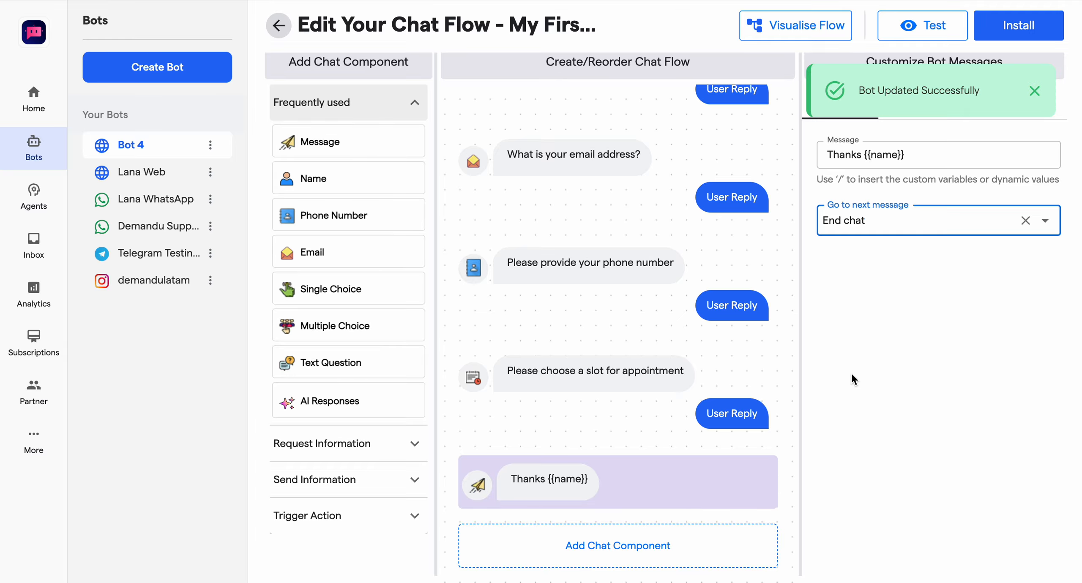
pyautogui.click(564, 416)
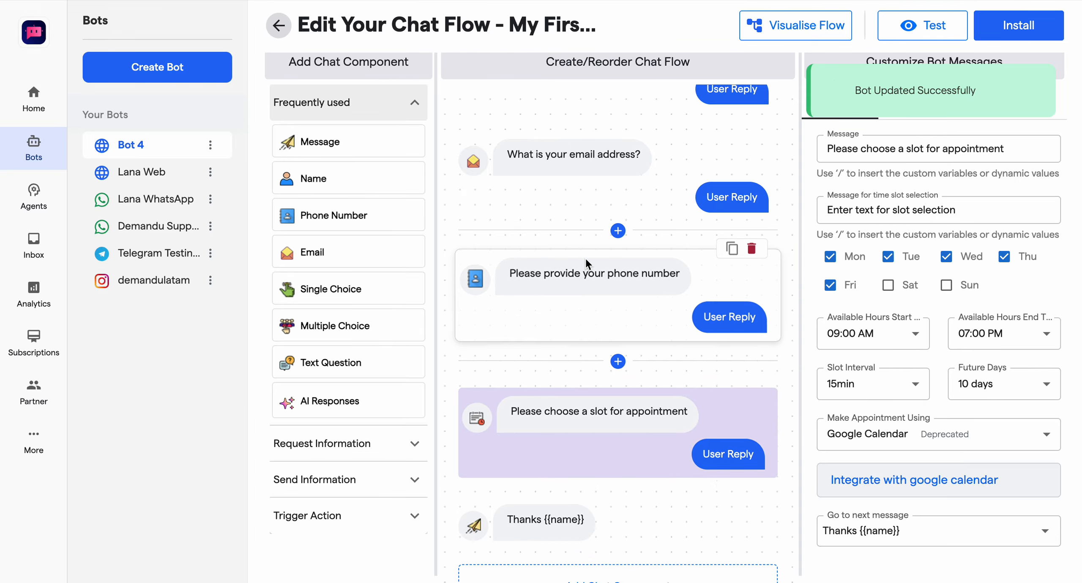
pyautogui.scroll(4, 585, 259)
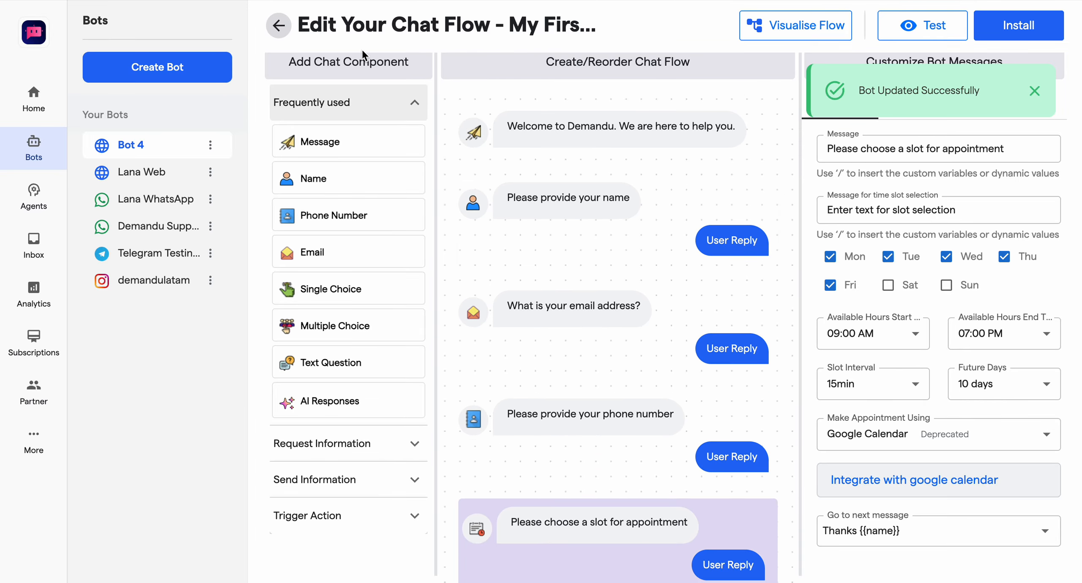
# Step: Leave the chat flow editor and open the third-party apps integrations of Bot 4
pyautogui.click(282, 27)
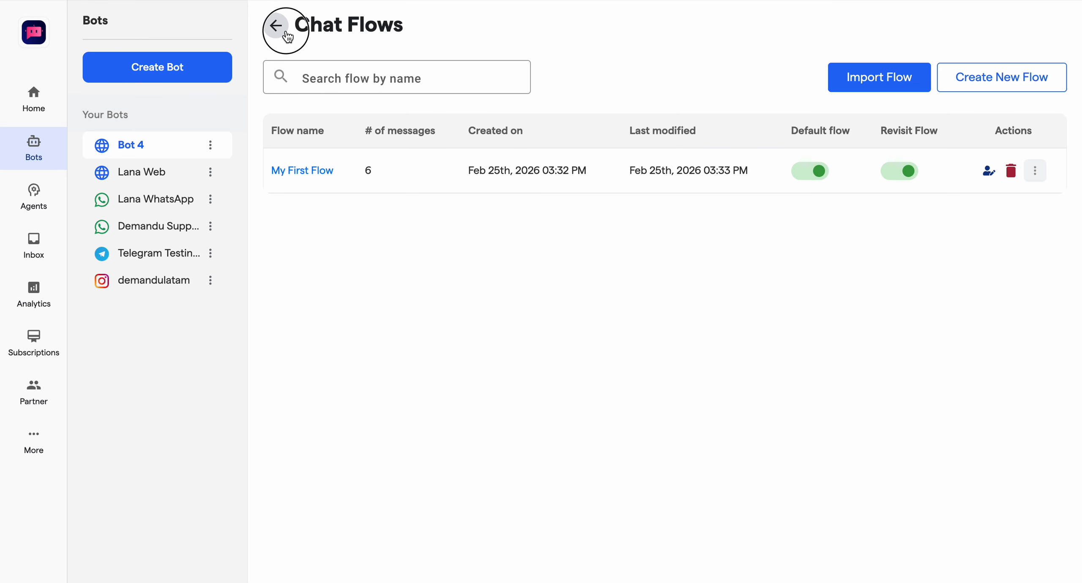
pyautogui.click(284, 30)
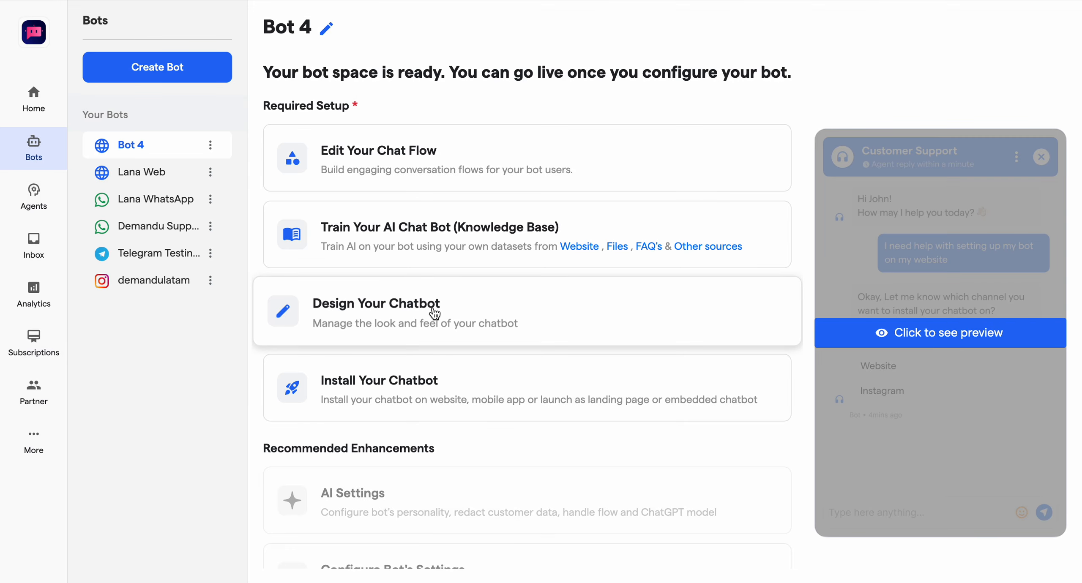
pyautogui.scroll(-3, 434, 314)
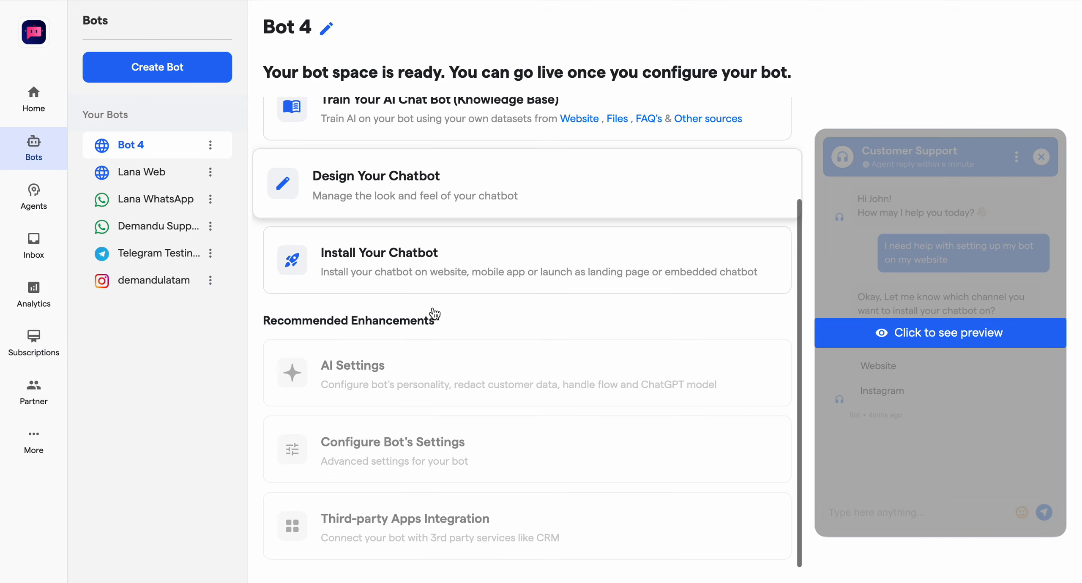
pyautogui.click(456, 546)
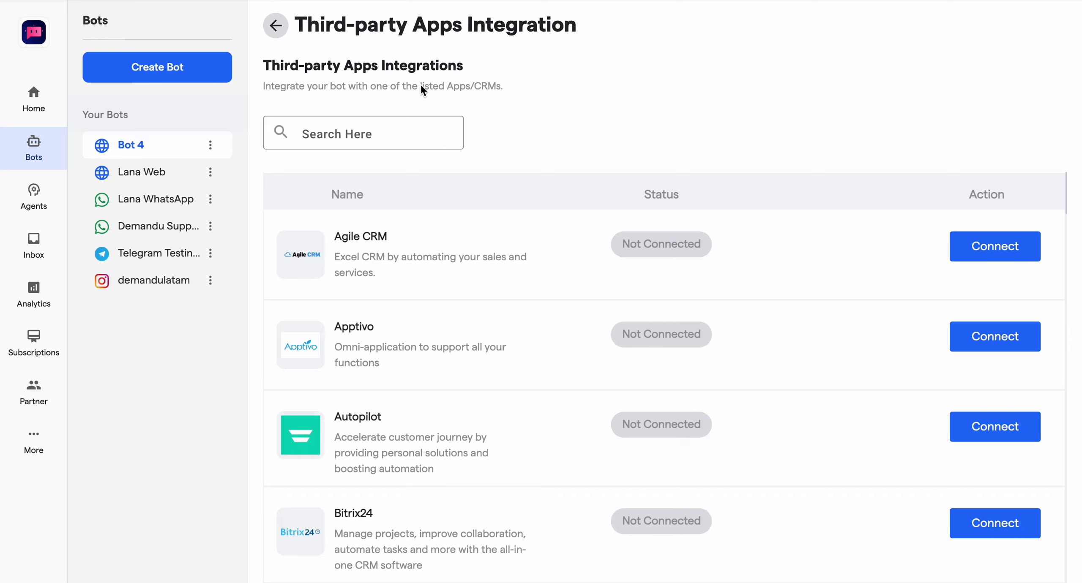
# Step: Search the integrations for "Google co" and start connecting Google Contacts
pyautogui.click(338, 127)
pyautogui.write('Google')
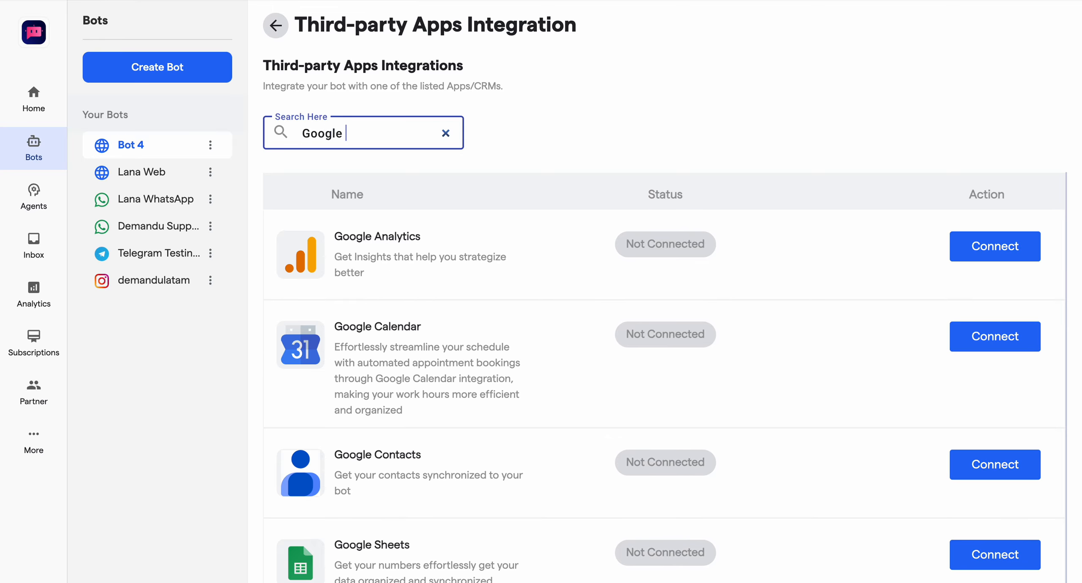
pyautogui.write('co')
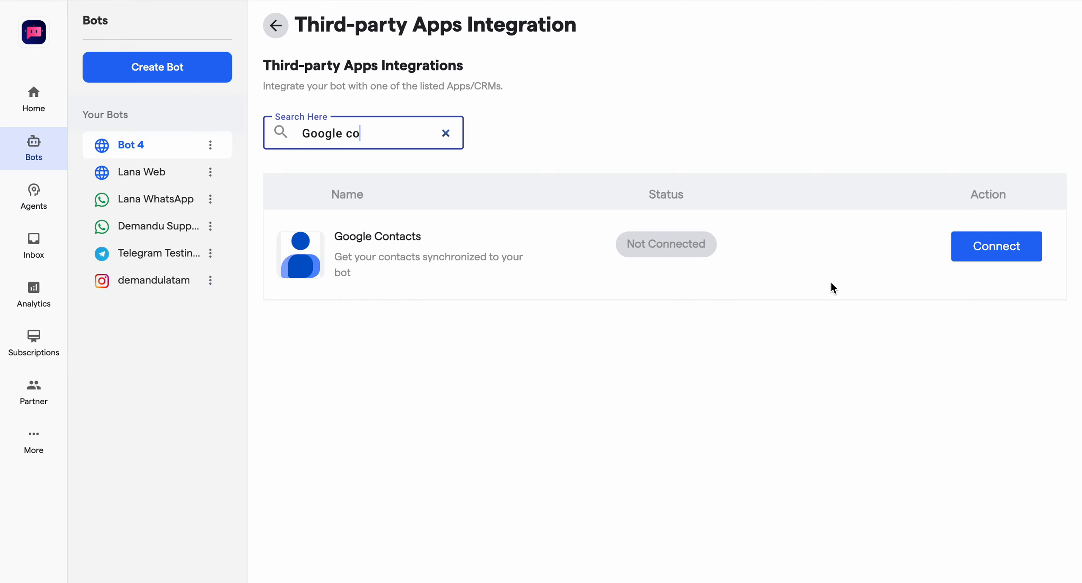
pyautogui.click(980, 249)
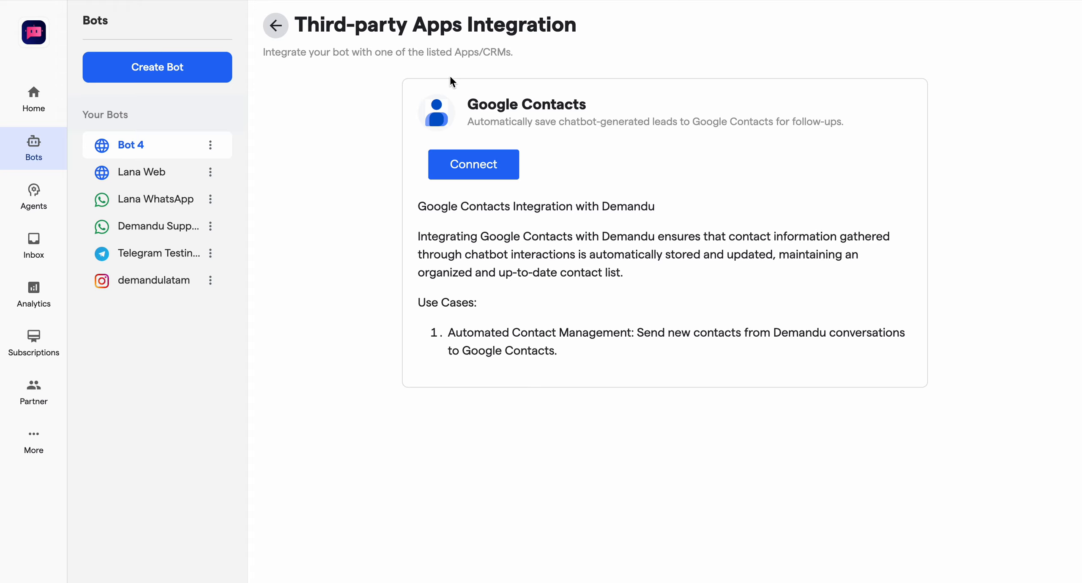
pyautogui.click(441, 160)
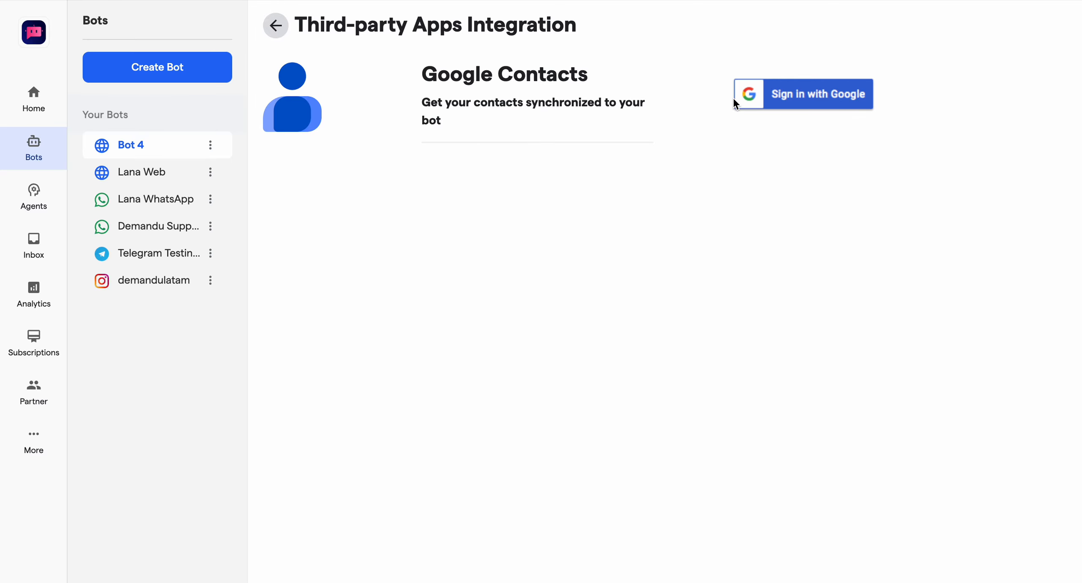
# Step: Sign in with the existing Google work account, proceeding past the unverified-app warning to express-chat.com
pyautogui.click(789, 95)
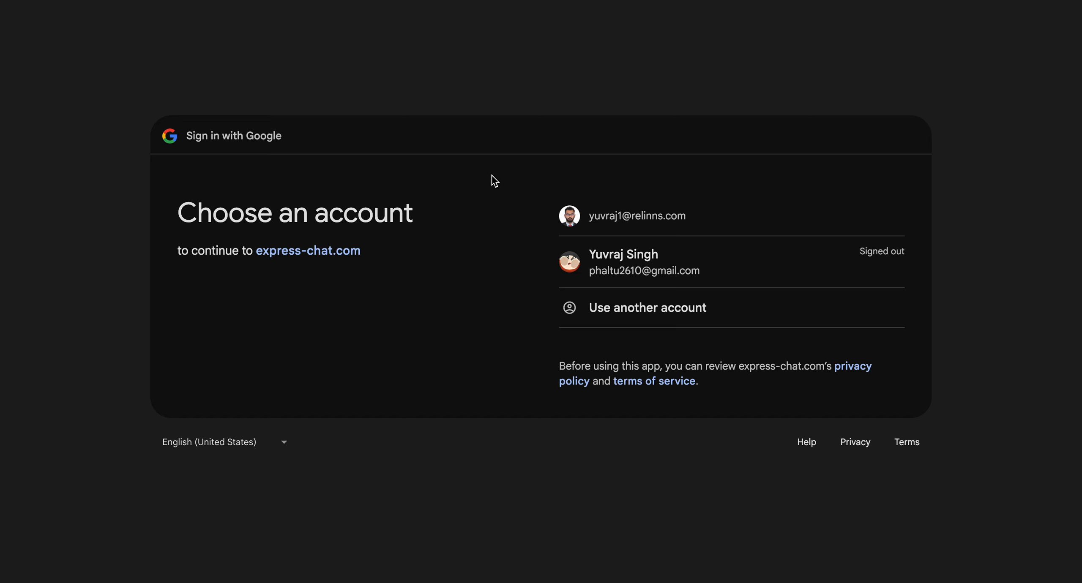
pyautogui.click(608, 218)
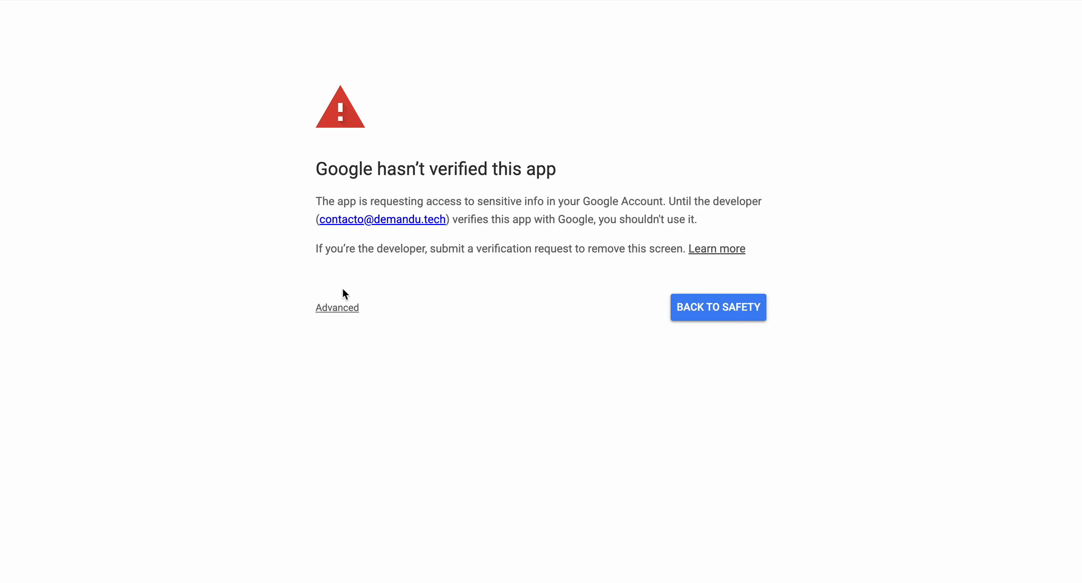
pyautogui.click(336, 308)
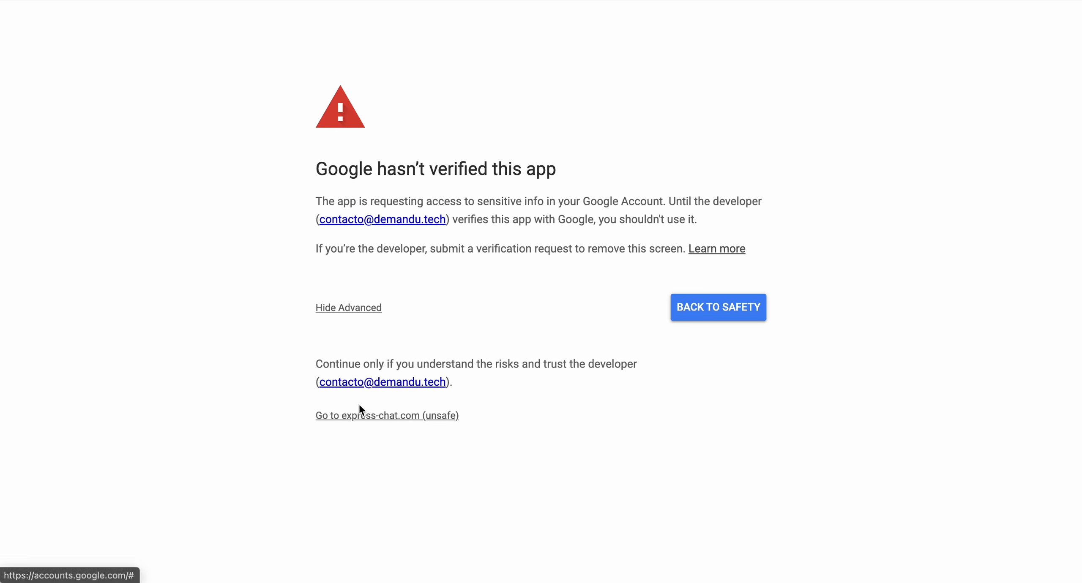
pyautogui.click(355, 415)
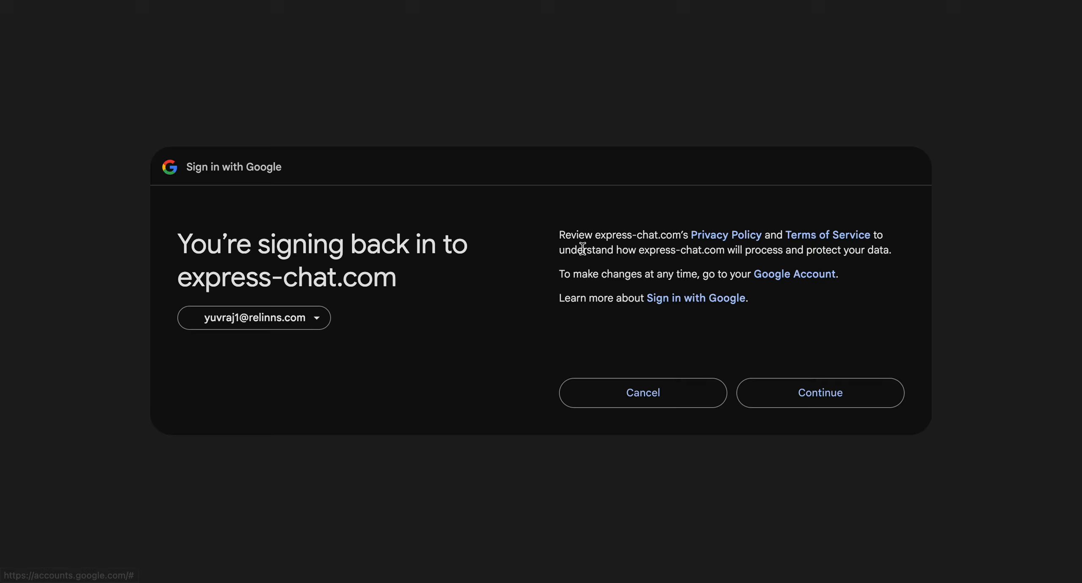
pyautogui.click(782, 368)
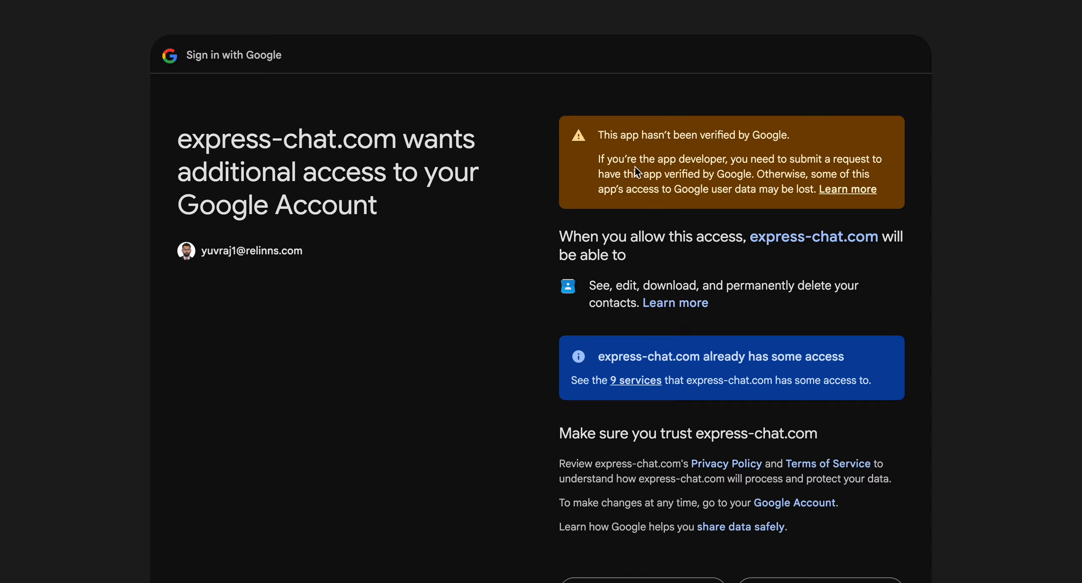
# Step: Review the services express-chat.com already has access to, grant it access to the contacts, and return to the Google Contacts integration
pyautogui.scroll(-2, 604, 295)
pyautogui.scroll(-1, 632, 242)
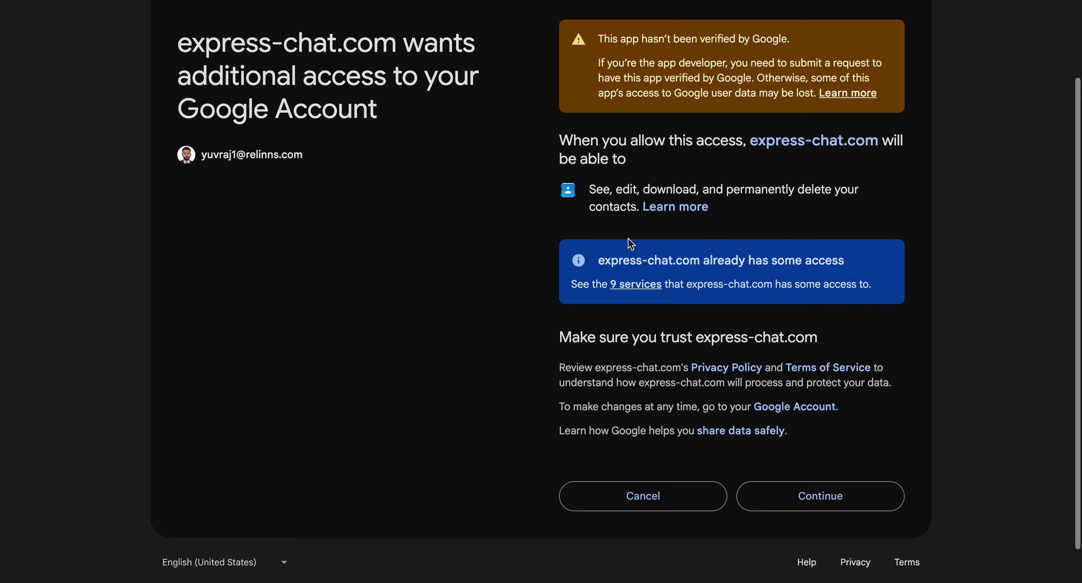
pyautogui.click(645, 284)
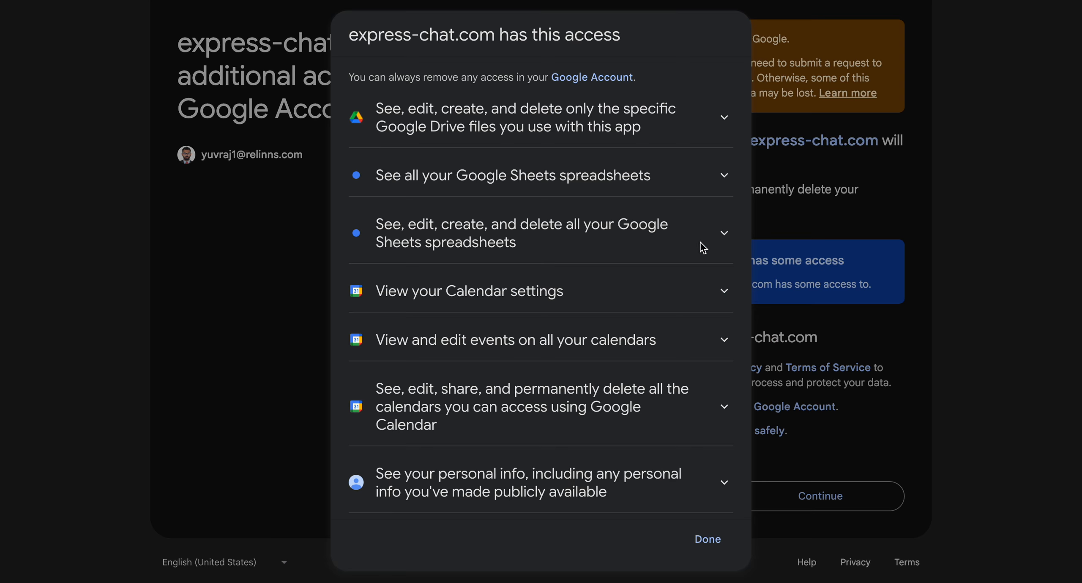
pyautogui.scroll(-1, 630, 274)
pyautogui.scroll(-2, 630, 274)
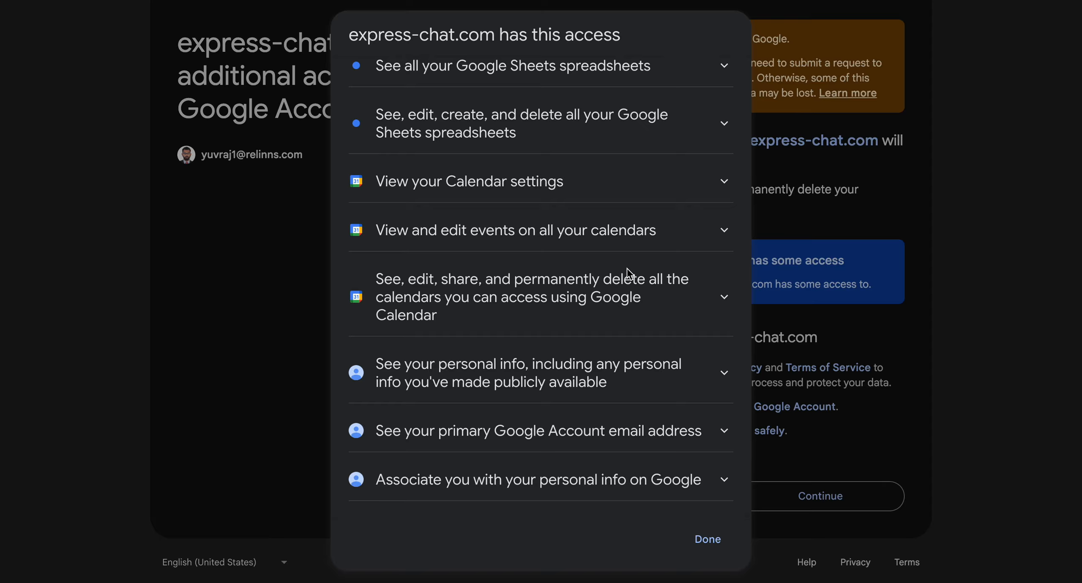
pyautogui.scroll(3, 630, 275)
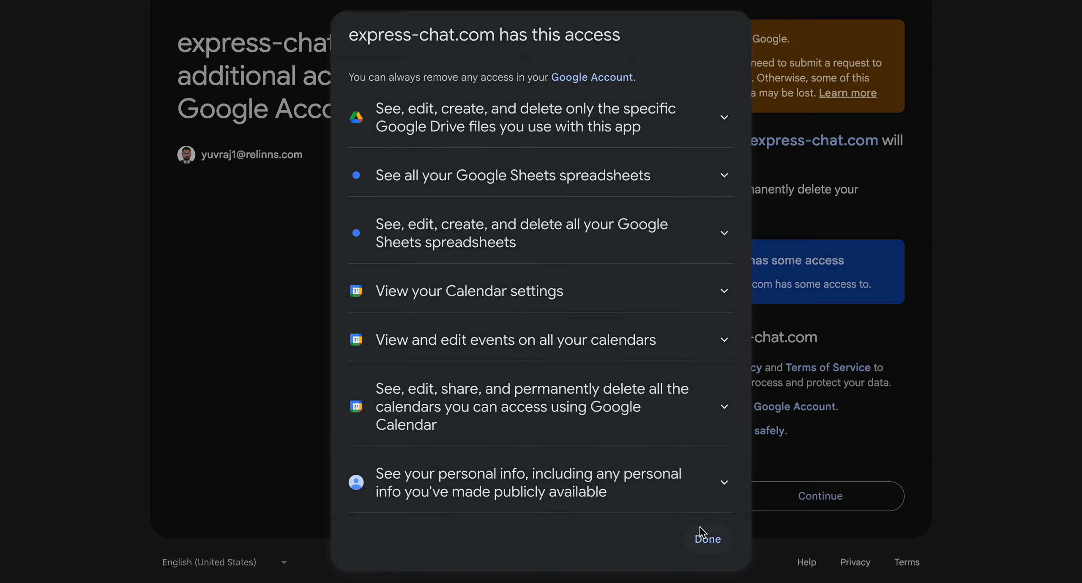
pyautogui.click(699, 537)
pyautogui.click(789, 505)
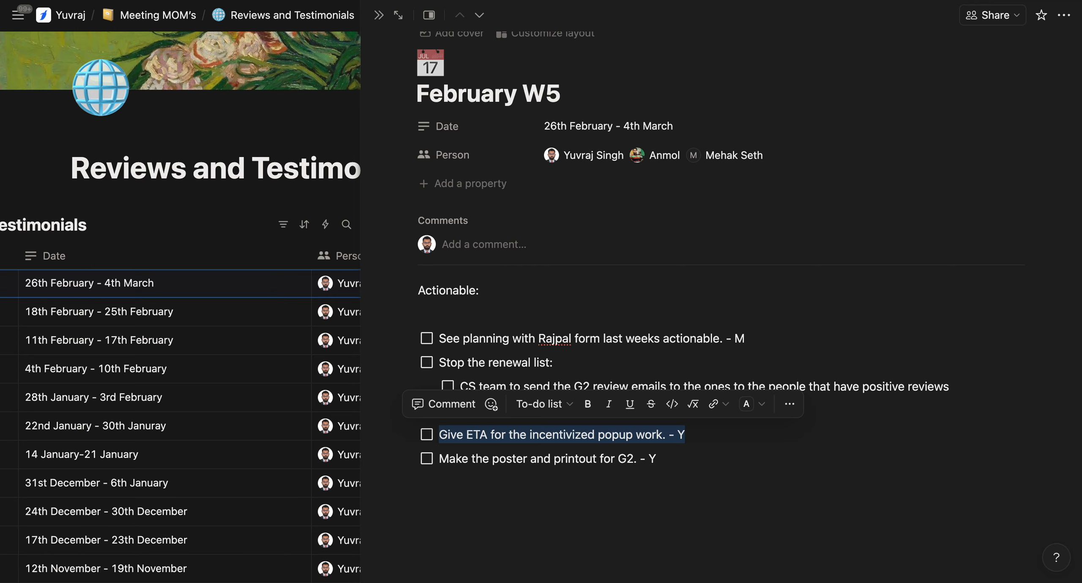
pyautogui.click(550, 0)
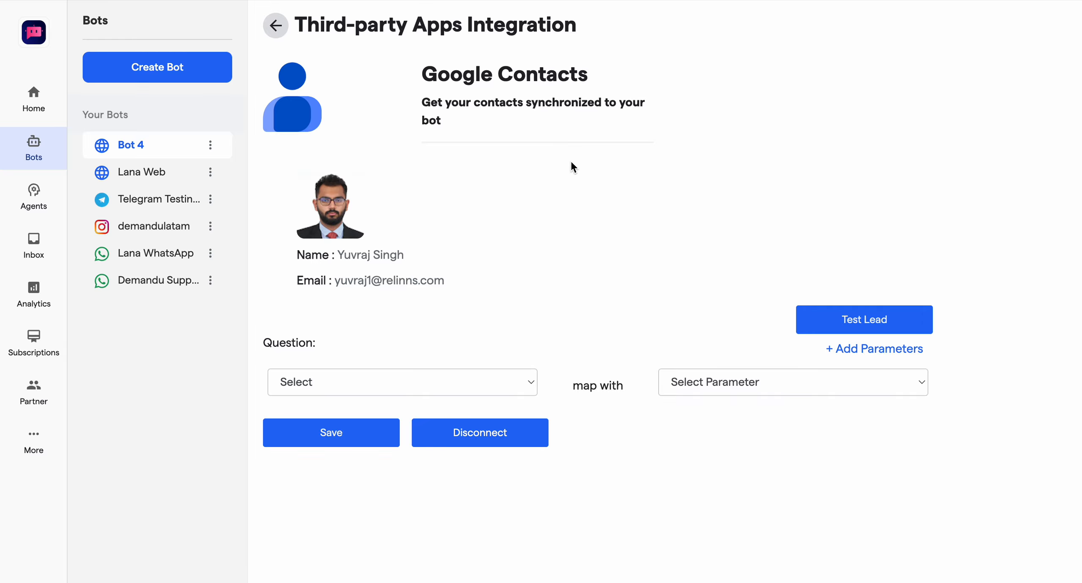
# Step: Map the question "Please provide your name" with the Name parameter
pyautogui.click(415, 393)
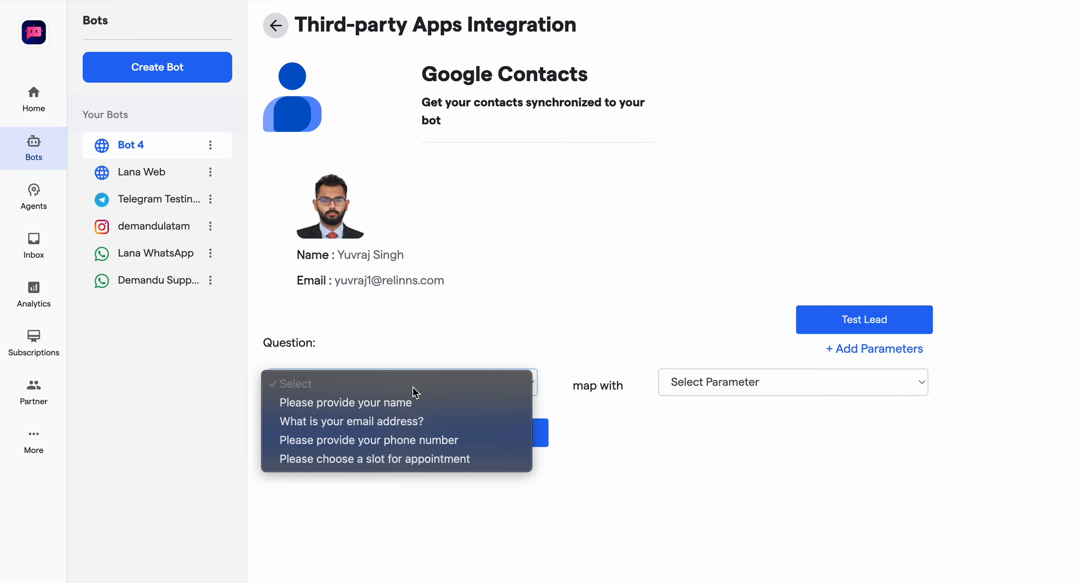
pyautogui.click(754, 382)
pyautogui.click(715, 380)
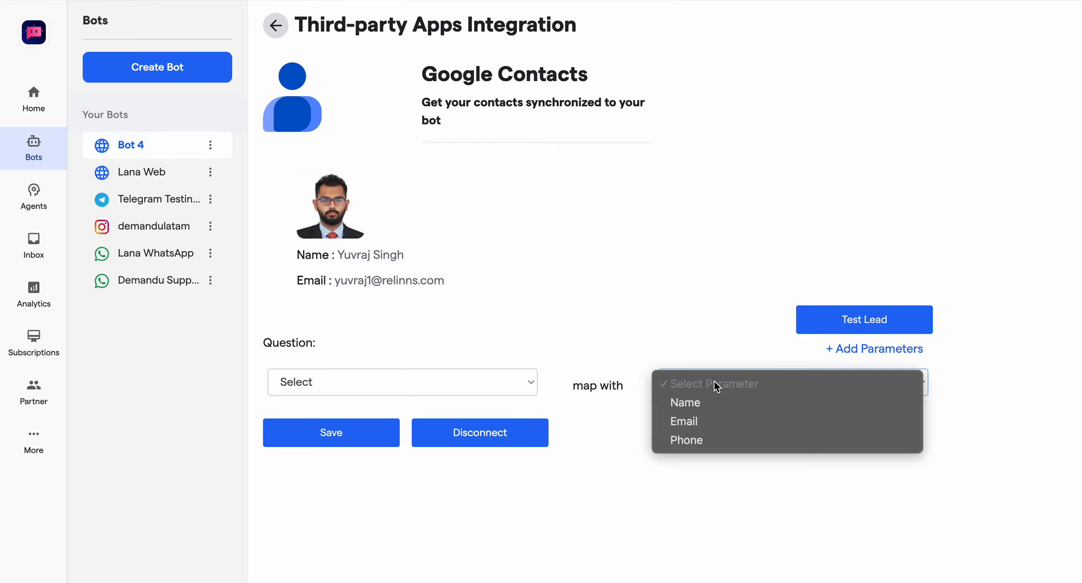
pyautogui.click(689, 402)
pyautogui.click(493, 380)
pyautogui.click(449, 405)
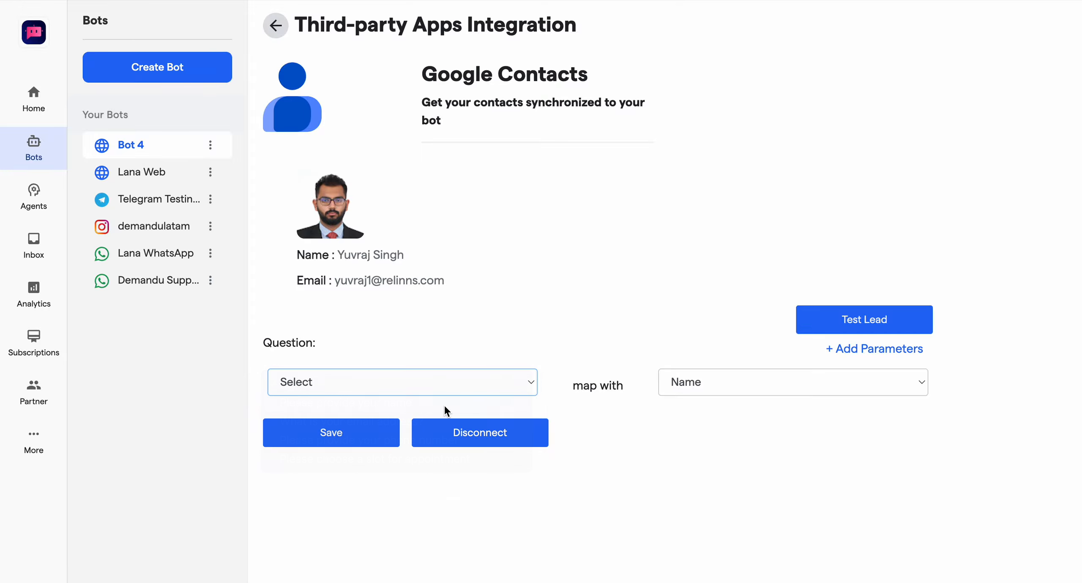
# Step: Add two more parameter rows to the Google Contacts mapping and reselect Name for the first question
pyautogui.click(894, 356)
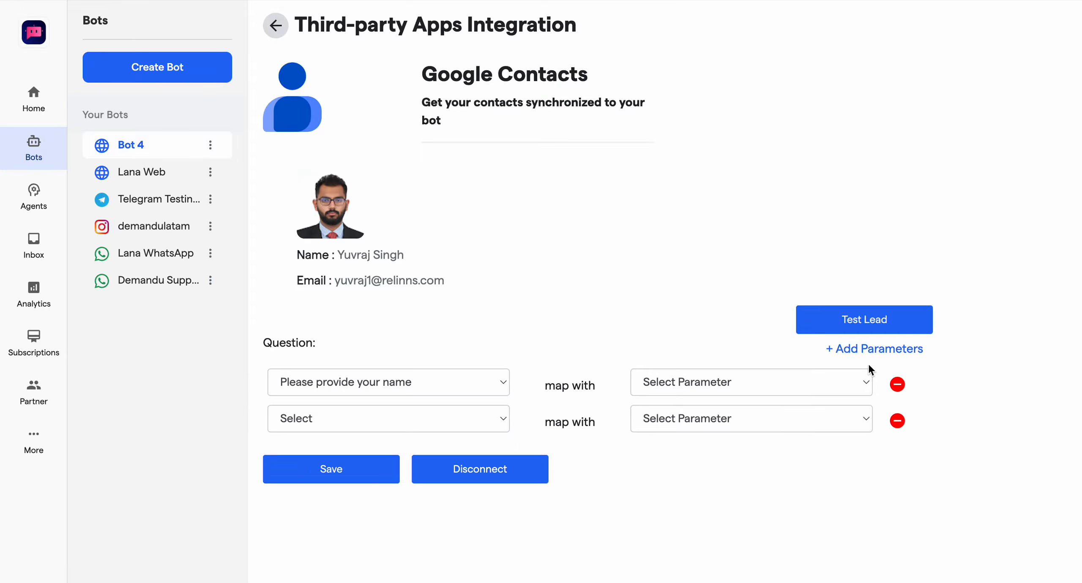
pyautogui.click(848, 354)
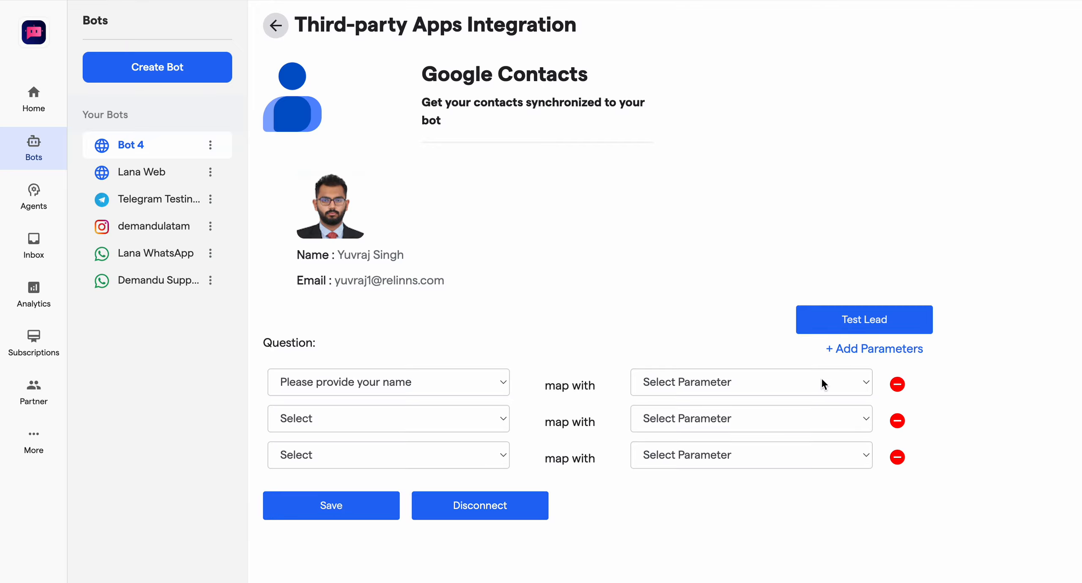
pyautogui.click(686, 383)
pyautogui.click(676, 401)
# Step: Map the question "What is your email address?" with the Email parameter in the second row
pyautogui.click(464, 418)
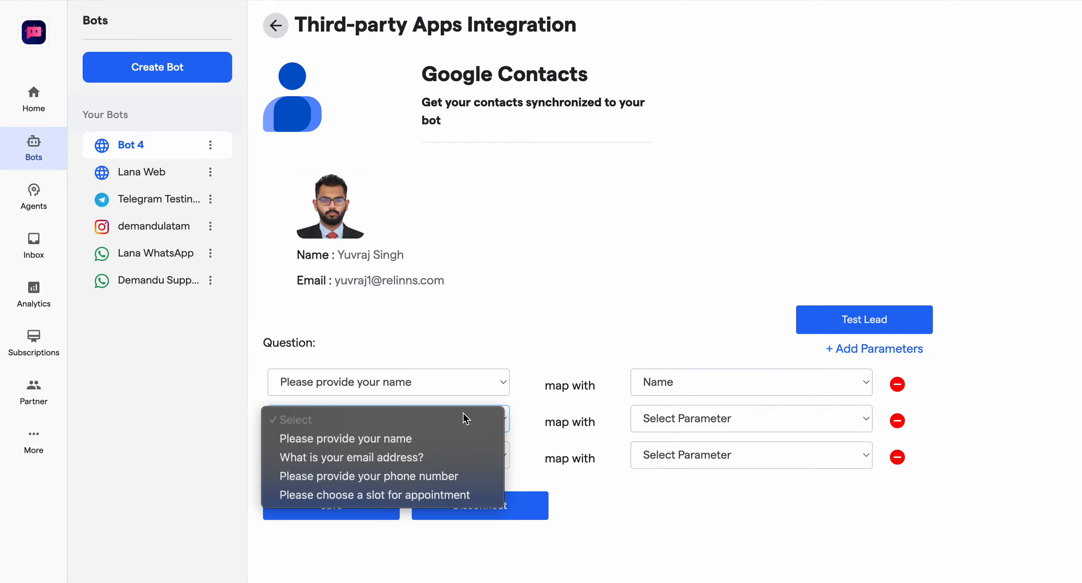
pyautogui.click(393, 458)
pyautogui.click(671, 414)
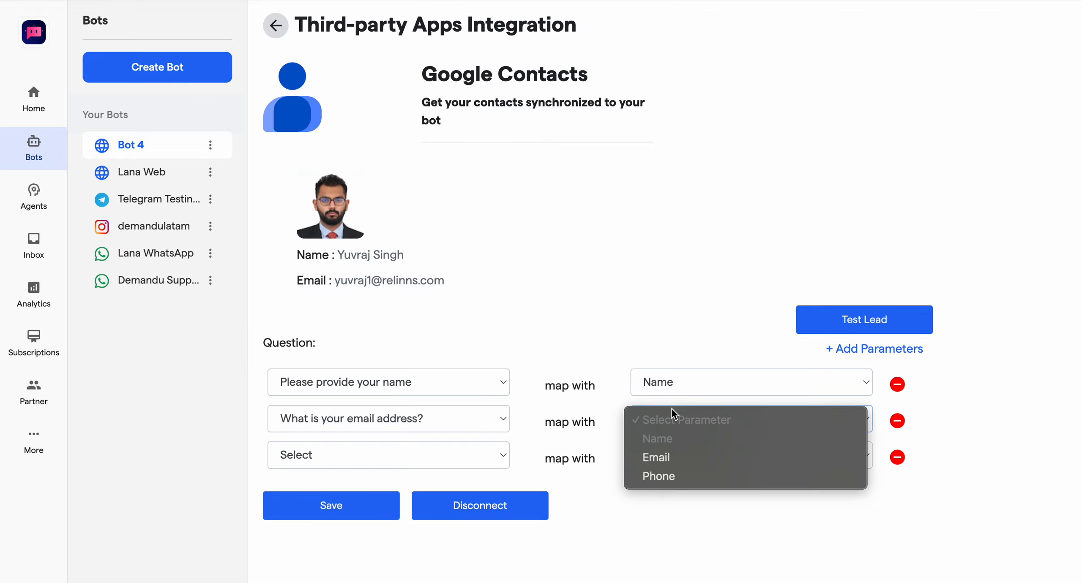
pyautogui.click(661, 458)
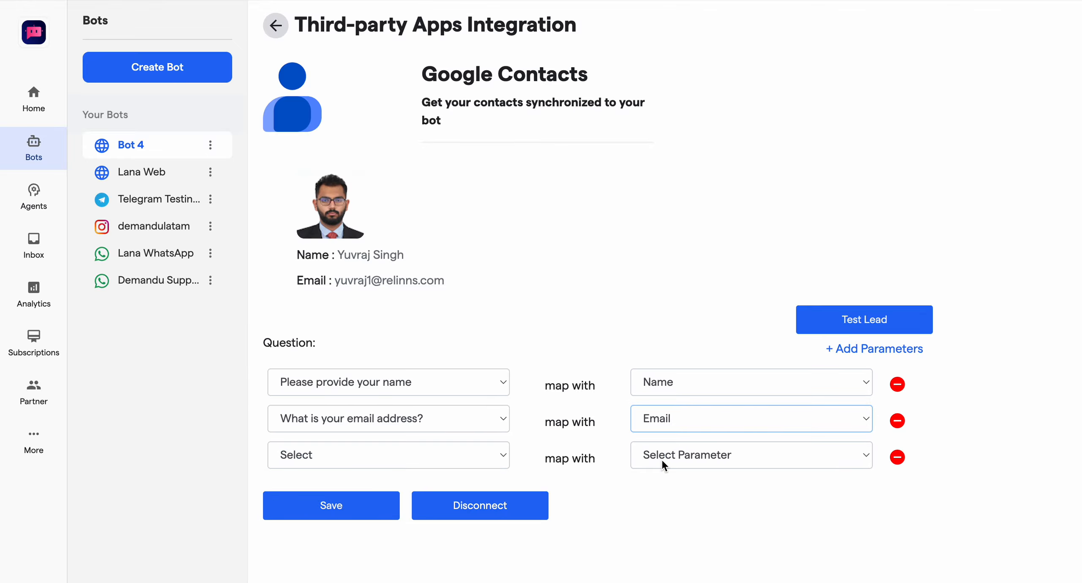
# Step: Map "Please provide your phone number" with the Phone parameter in the third row and save the mapping
pyautogui.click(469, 452)
pyautogui.click(399, 510)
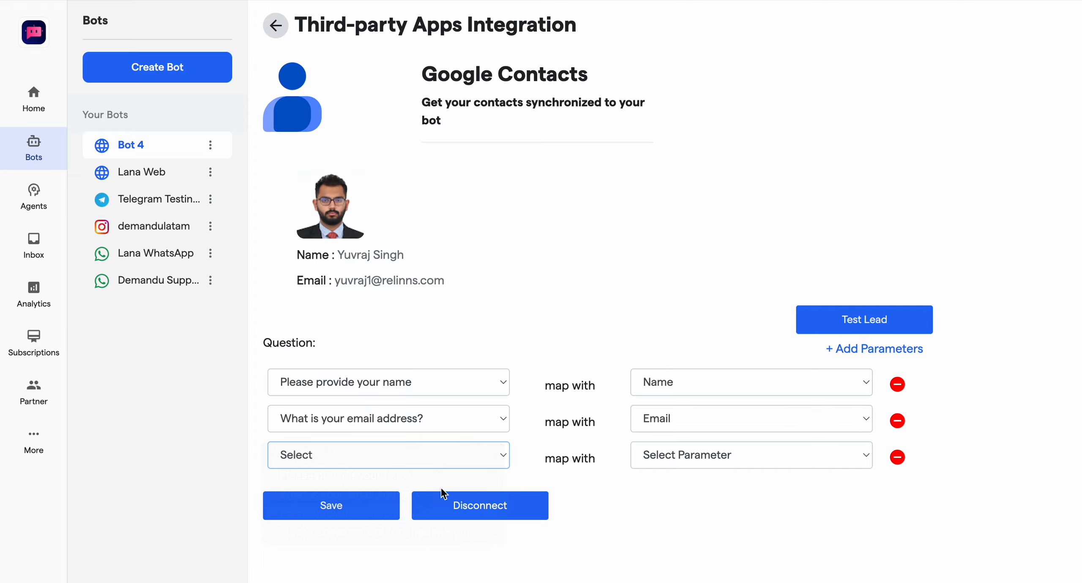
pyautogui.click(702, 465)
pyautogui.click(669, 512)
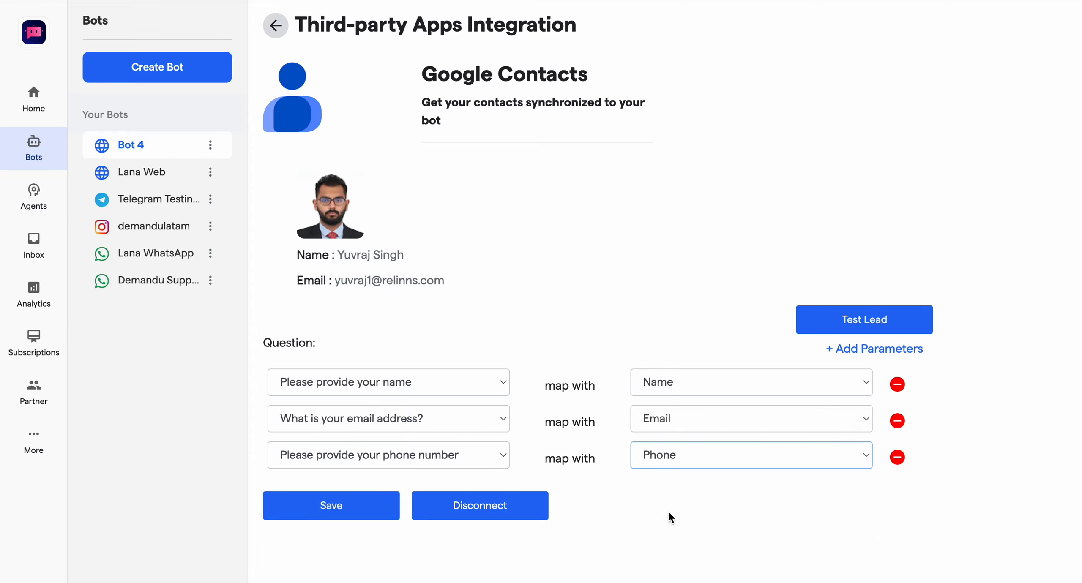
pyautogui.click(367, 513)
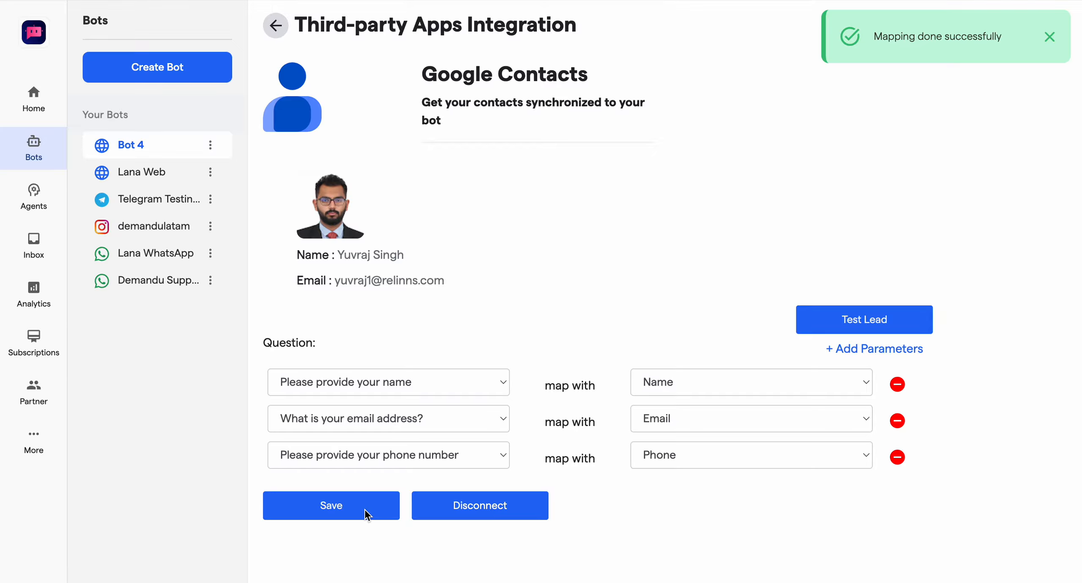
# Step: Return to the integrations list, search for "Google", and open the Google Calendar integration for connecting
pyautogui.click(276, 31)
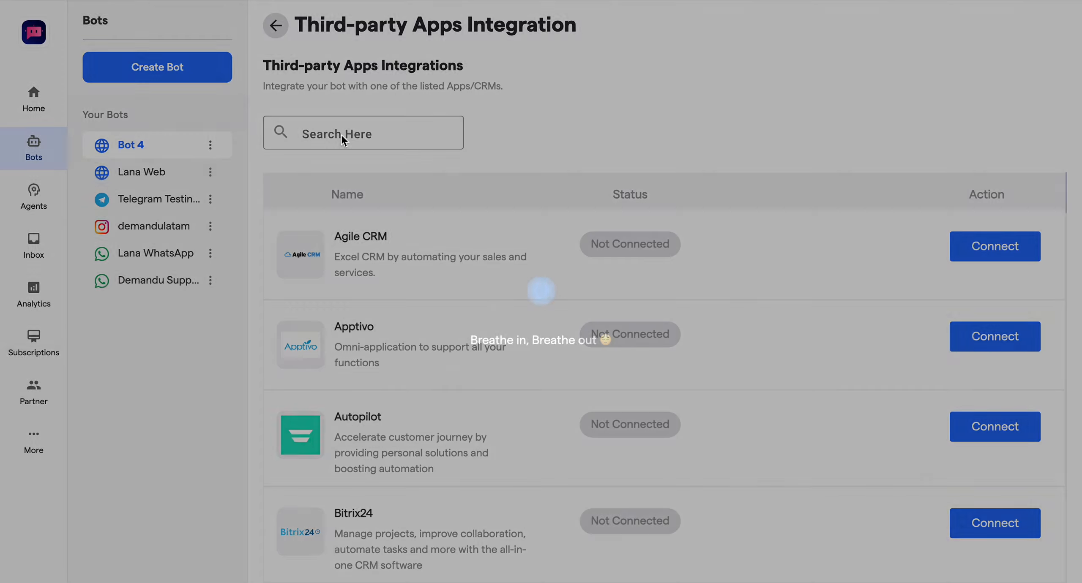
pyautogui.click(342, 135)
pyautogui.write('Google')
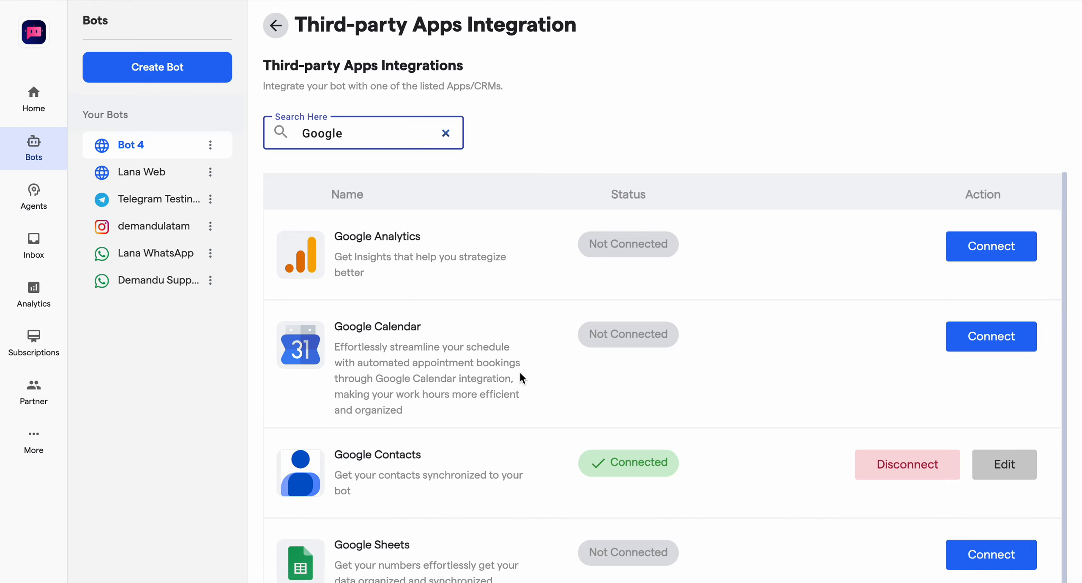
pyautogui.scroll(-2, 519, 372)
pyautogui.click(980, 265)
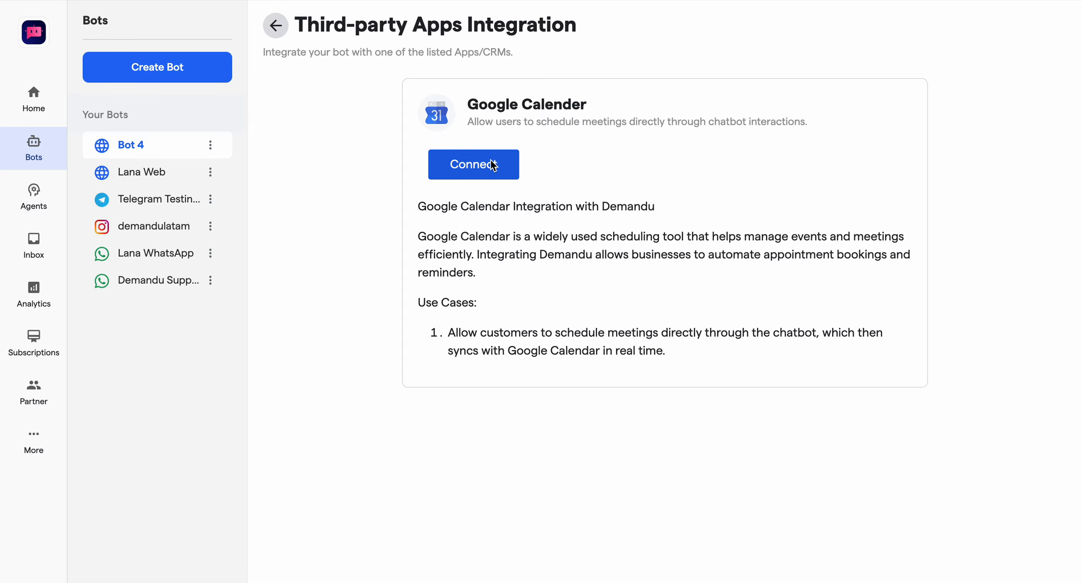
# Step: Connect Google Calendar by signing in with the first listed Google account and allowing express-chat.com access despite the unverified-app warning
pyautogui.click(493, 165)
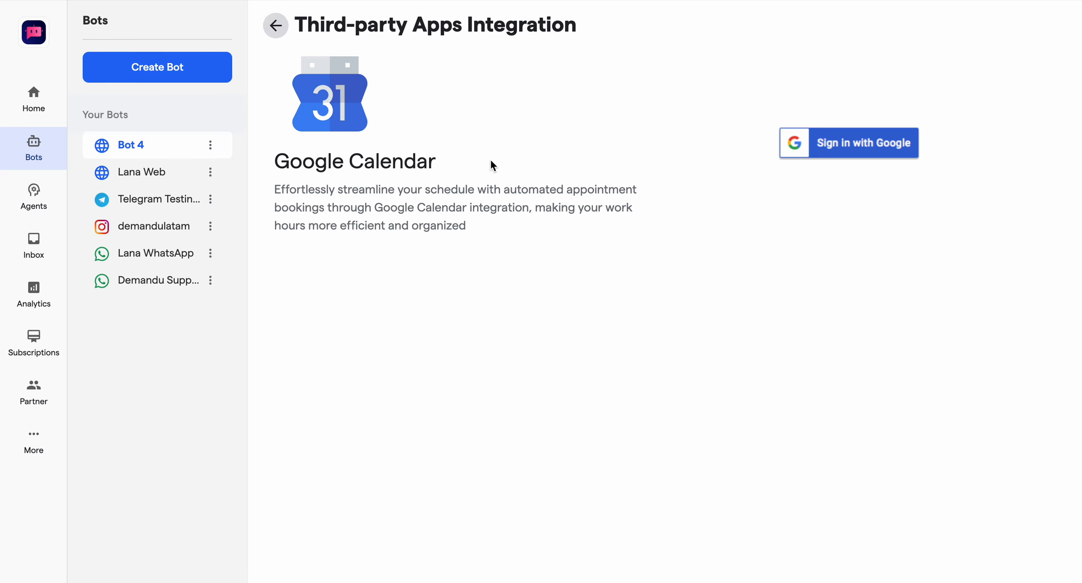
pyautogui.click(838, 133)
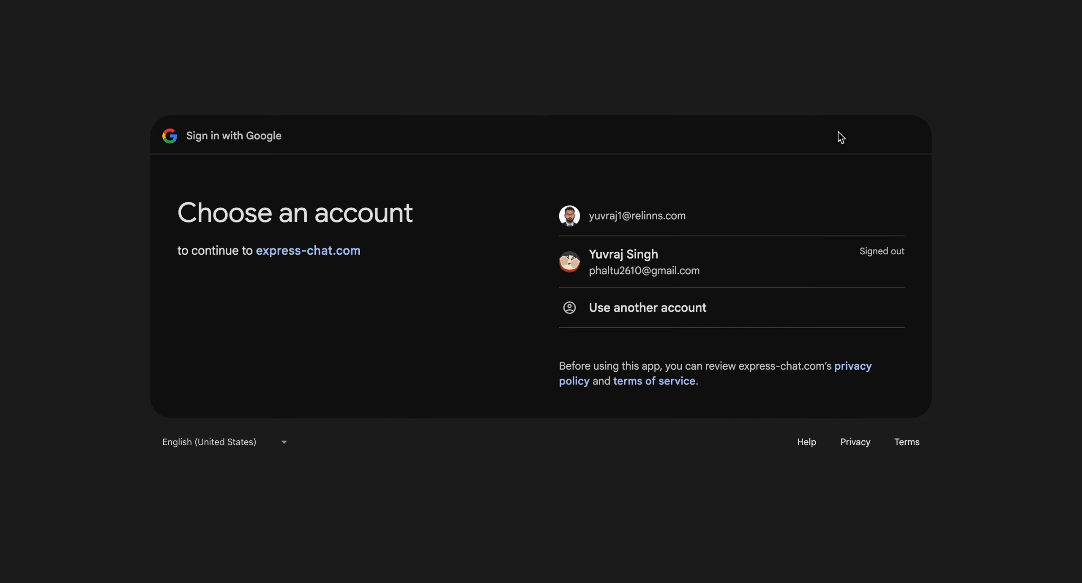
pyautogui.click(644, 217)
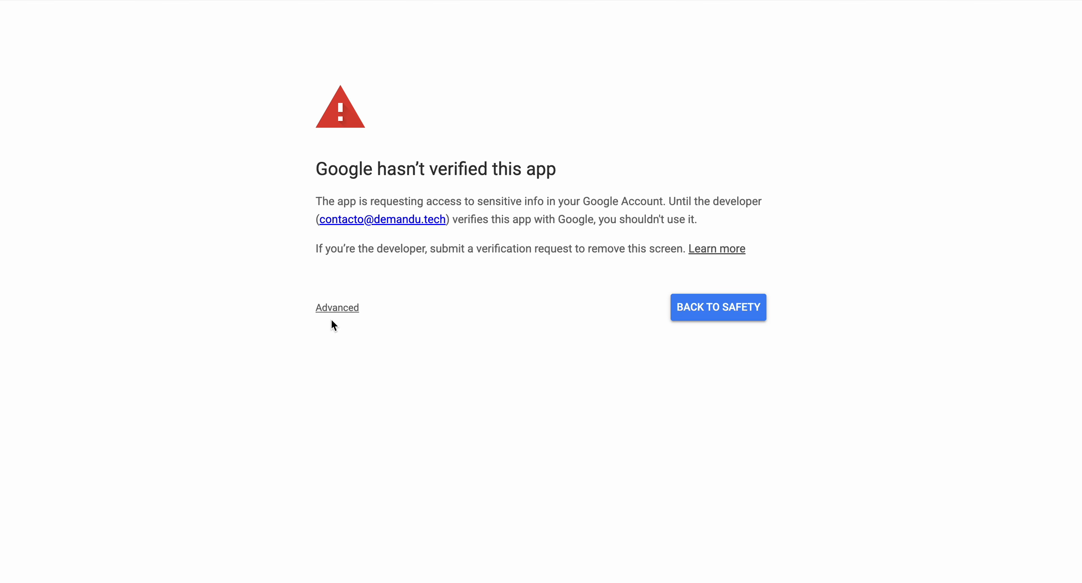
pyautogui.click(330, 307)
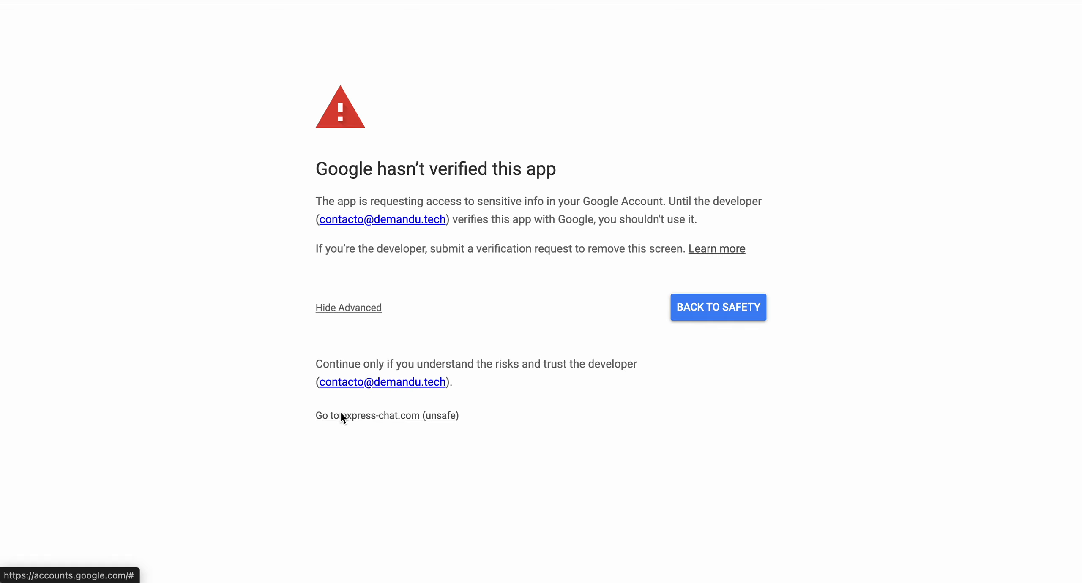
pyautogui.click(341, 416)
pyautogui.click(756, 375)
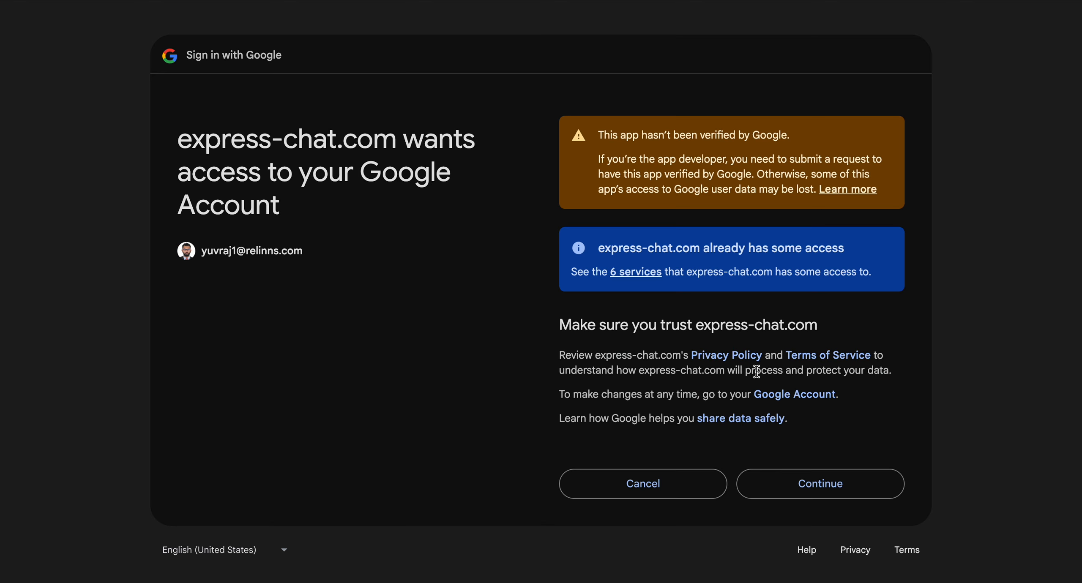
pyautogui.click(798, 479)
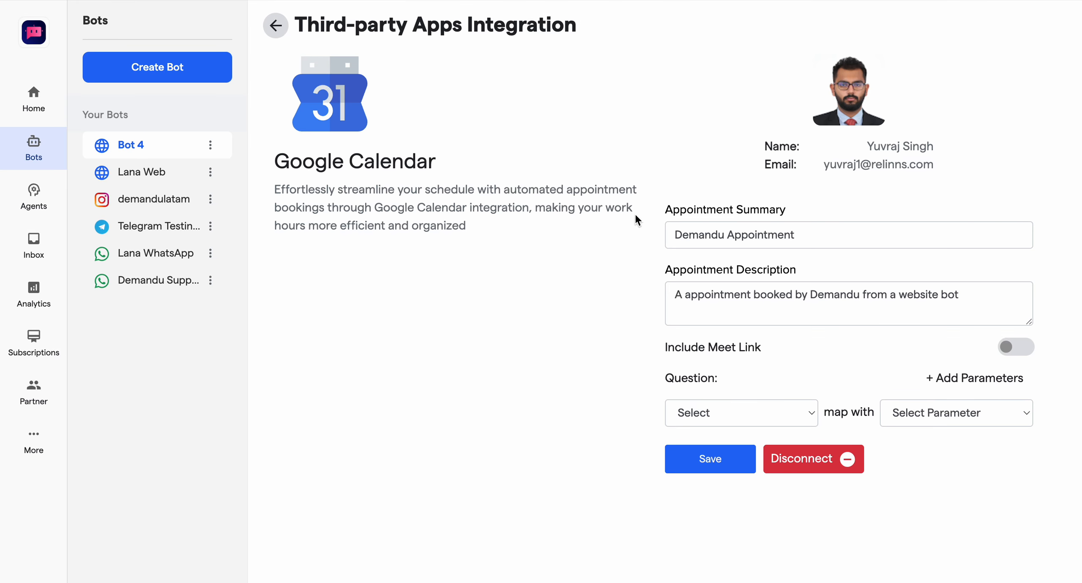
# Step: Add a second parameter row to the Google Calendar mapping and map "What is your email address?" with Email in the first row
pyautogui.click(901, 419)
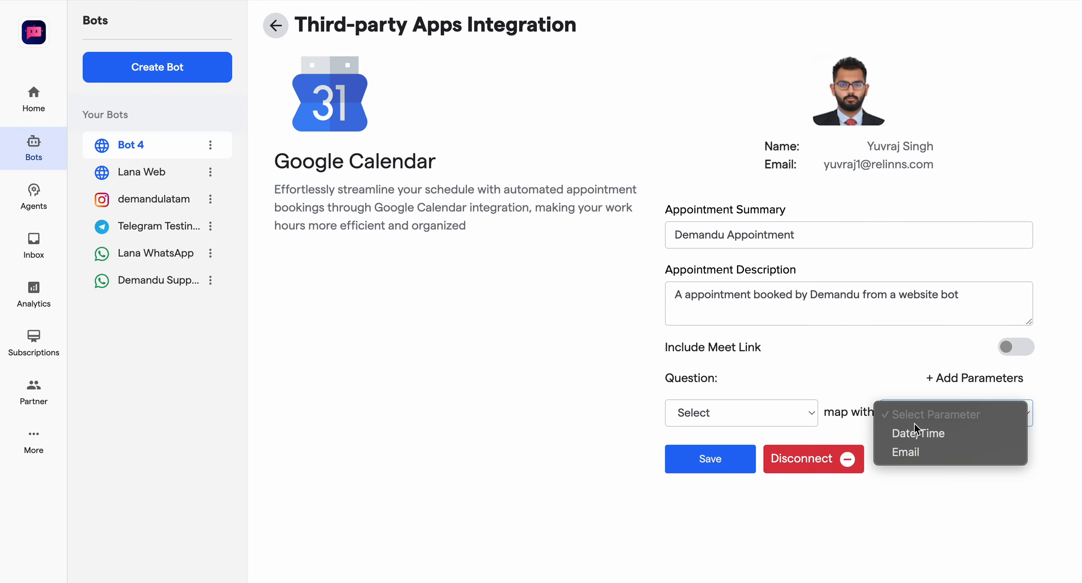
pyautogui.click(905, 473)
pyautogui.click(949, 383)
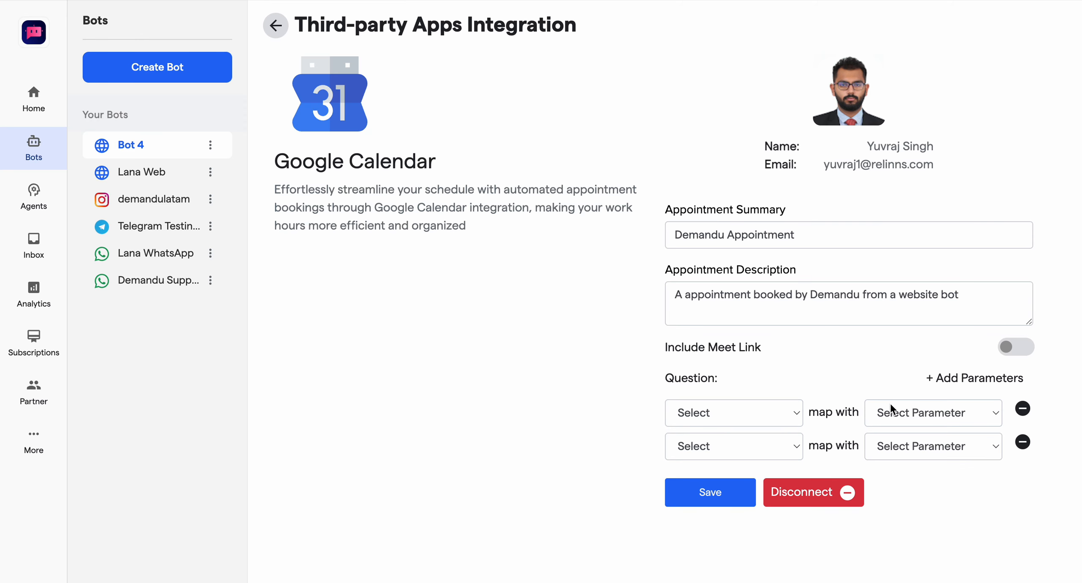
pyautogui.click(779, 406)
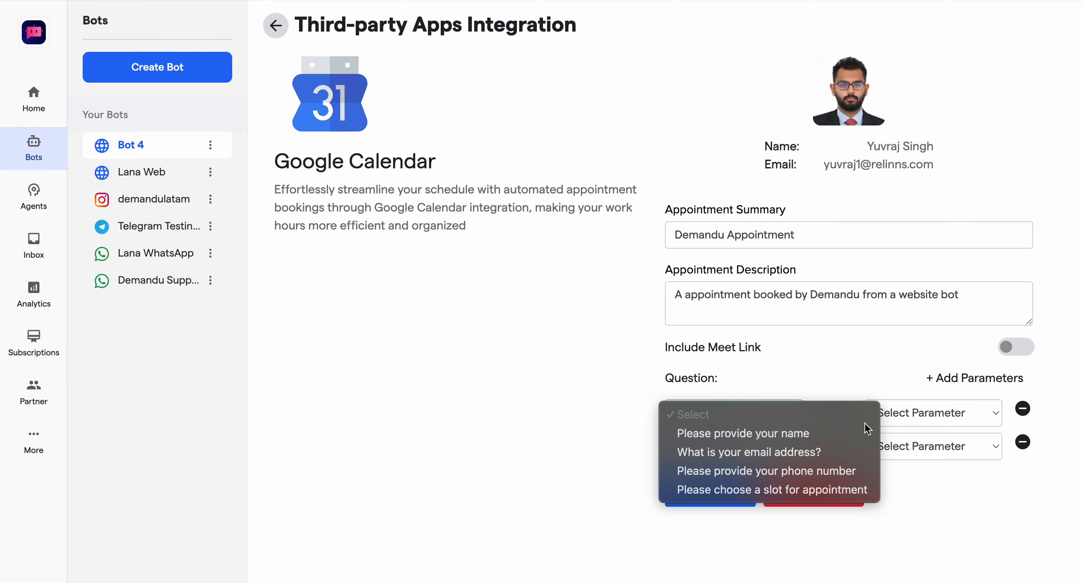
pyautogui.click(812, 457)
pyautogui.click(903, 415)
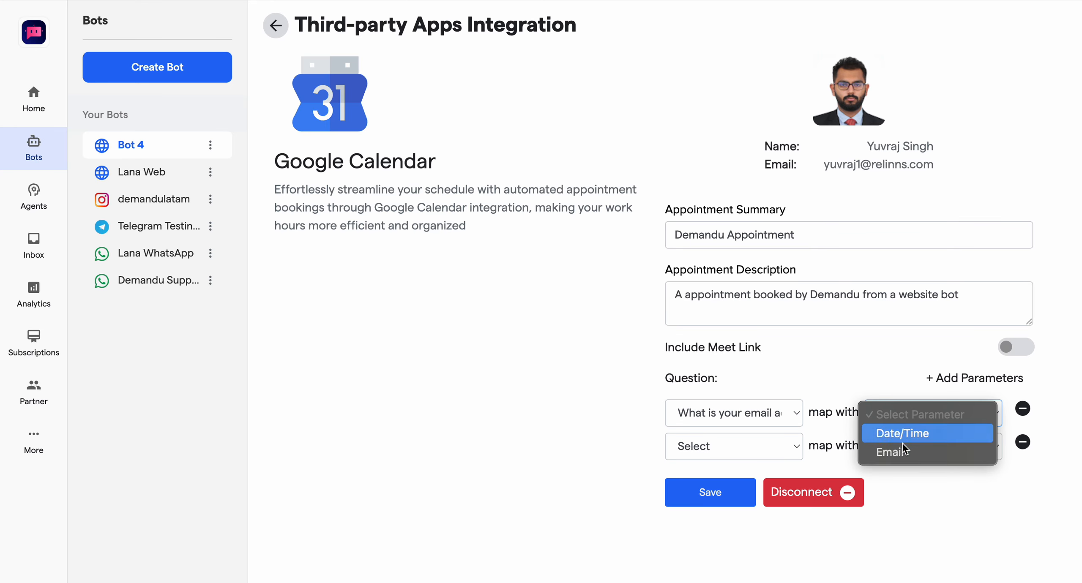
pyautogui.click(891, 452)
# Step: Map "Please choose a slot for appointment" with Date/Time in the second row and save the Google Calendar mapping
pyautogui.click(773, 444)
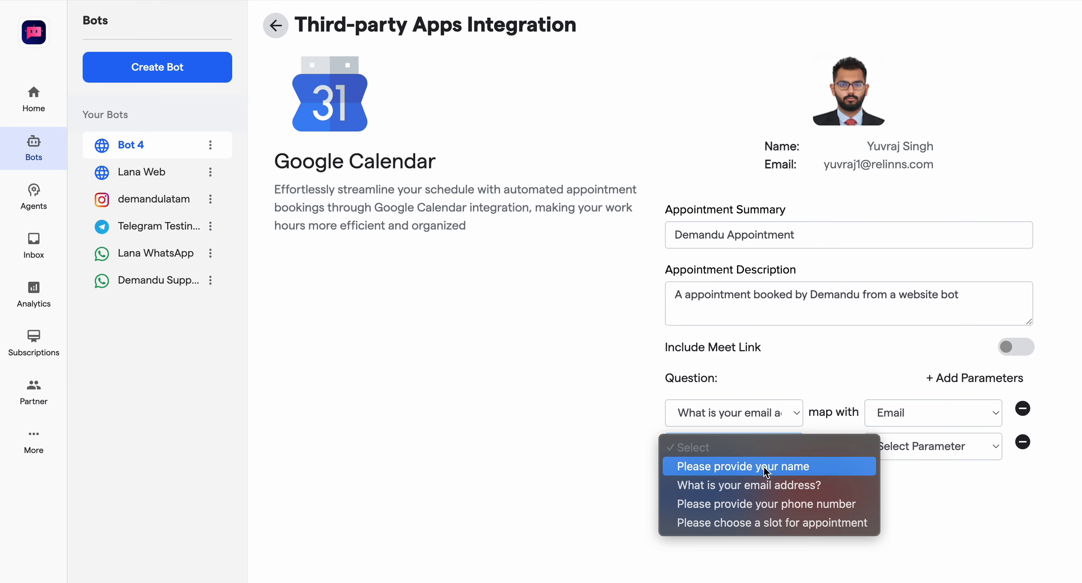
pyautogui.click(761, 523)
pyautogui.click(881, 450)
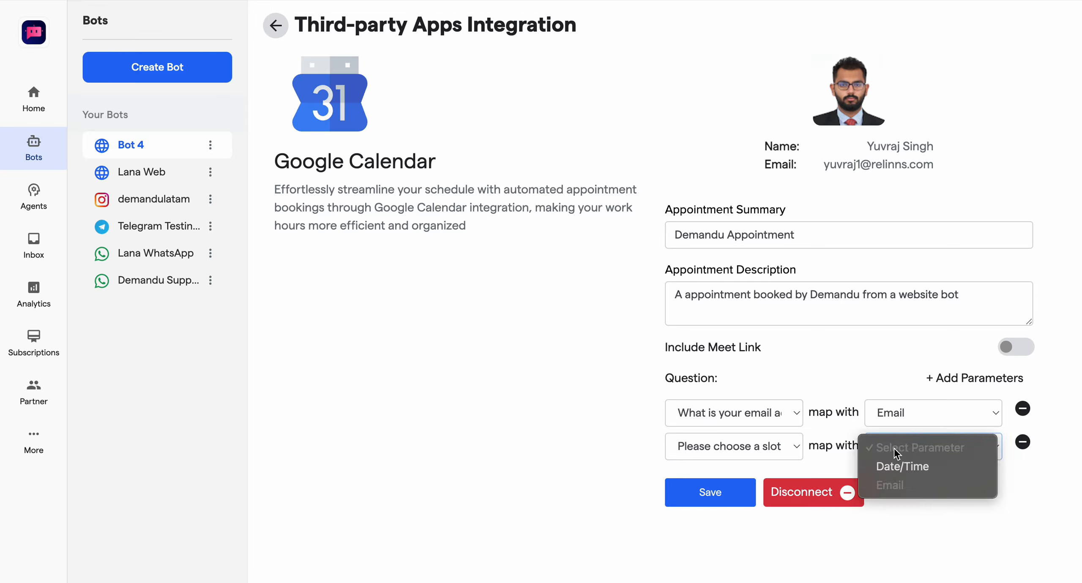
pyautogui.click(902, 467)
pyautogui.click(719, 501)
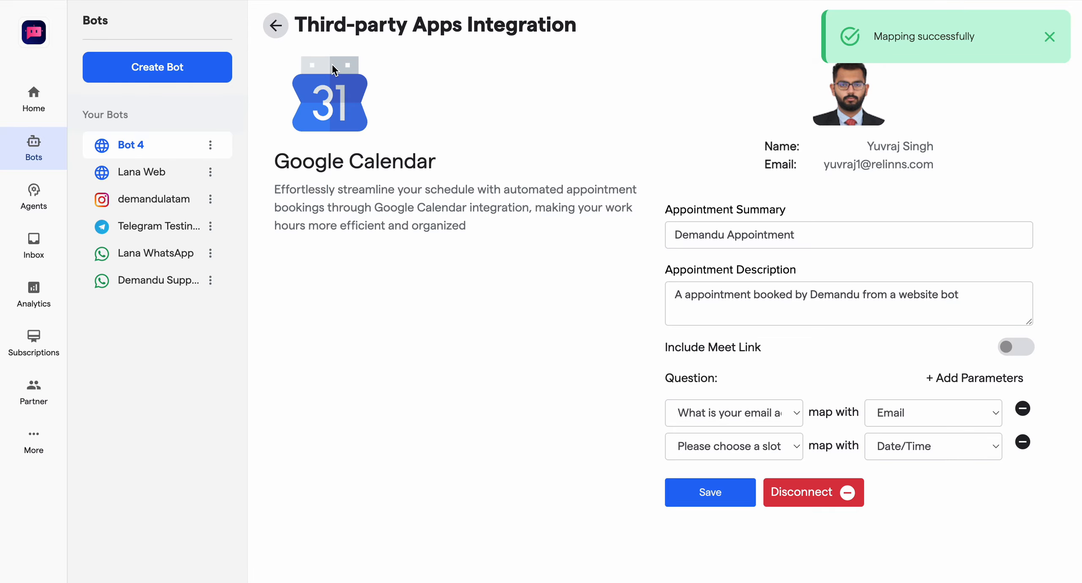
# Step: Return to the integrations list, search for "Google", and open the Google Task integration for connecting
pyautogui.click(275, 25)
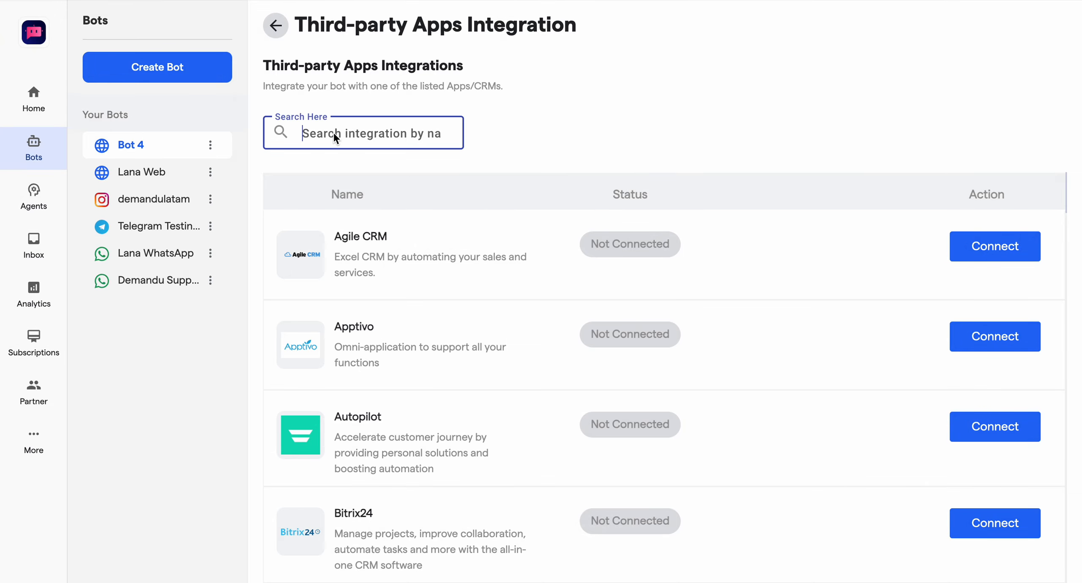
pyautogui.write('Google')
pyautogui.scroll(-2, 580, 338)
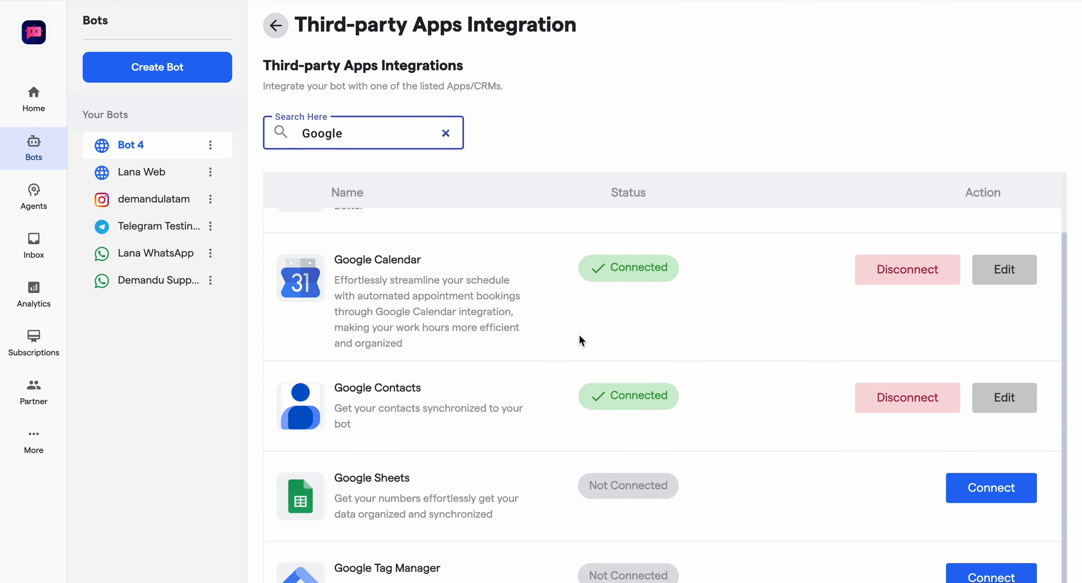
pyautogui.scroll(-3, 803, 480)
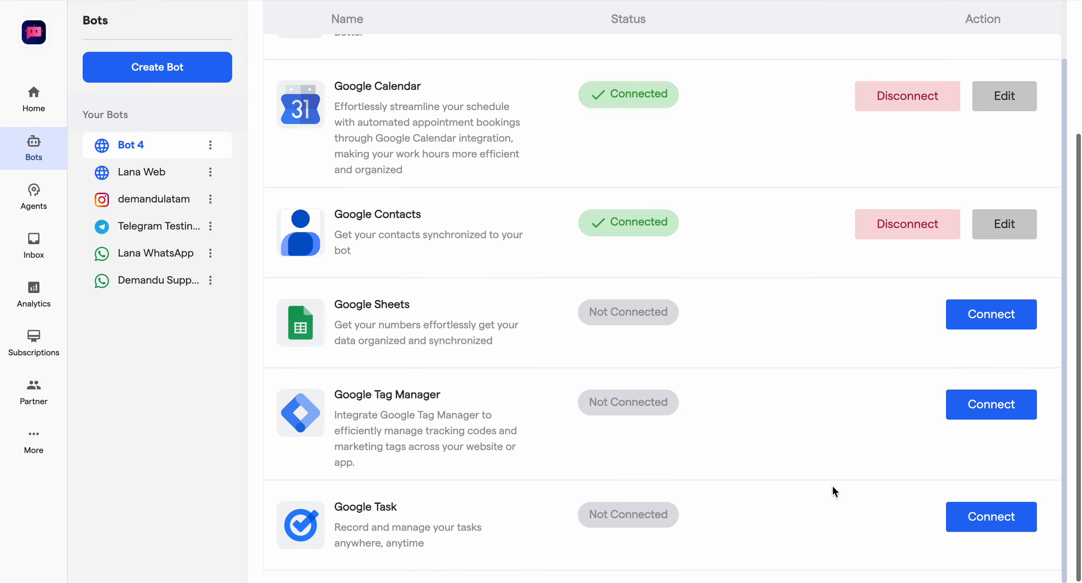
pyautogui.click(968, 515)
pyautogui.click(483, 171)
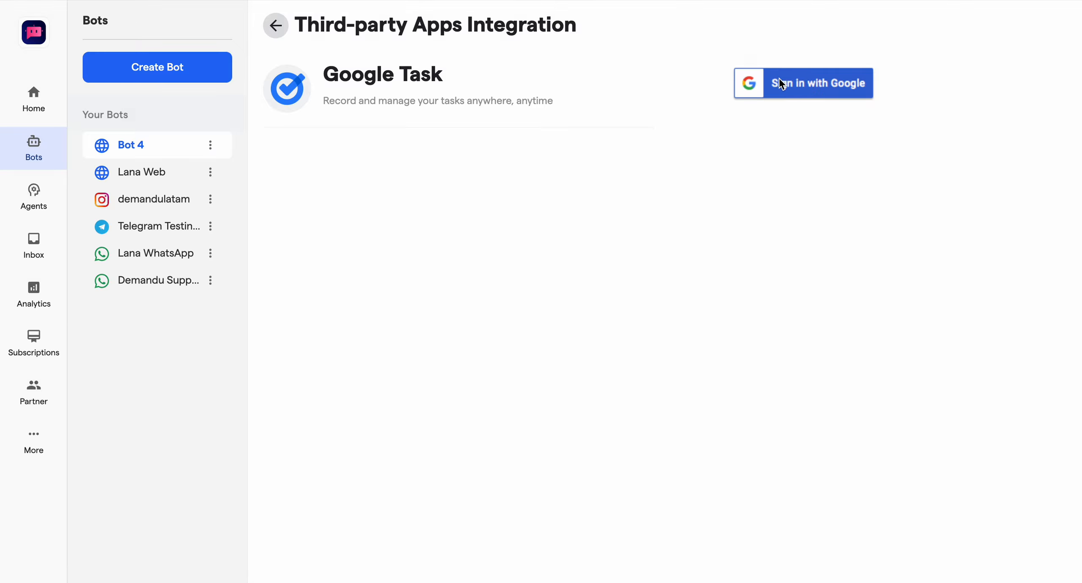
# Step: Sign in to Google Task with the first listed Google account, continuing to express-chat.com past the unverified-app warning
pyautogui.click(781, 84)
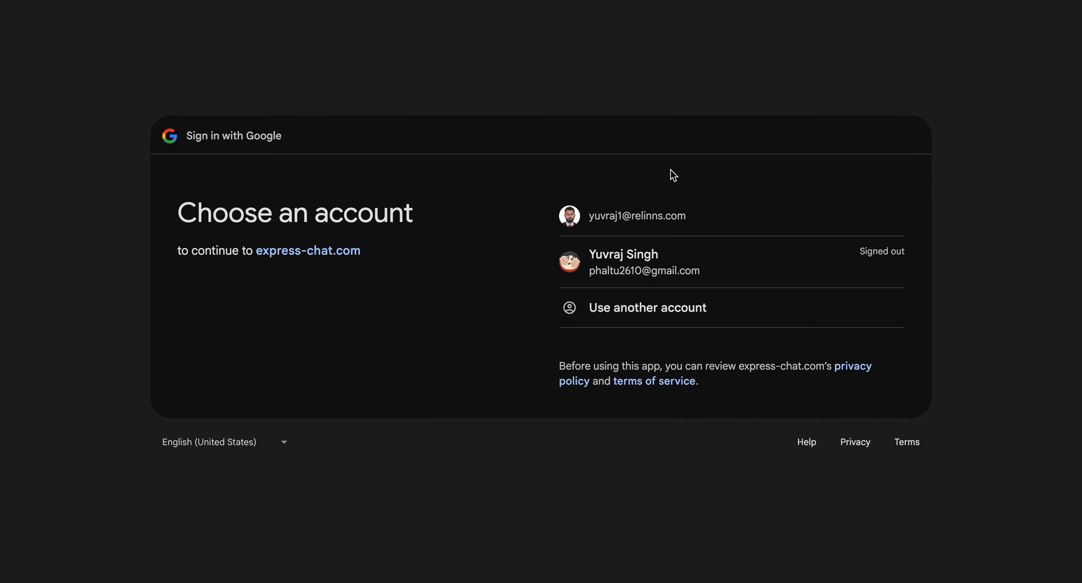
pyautogui.click(616, 216)
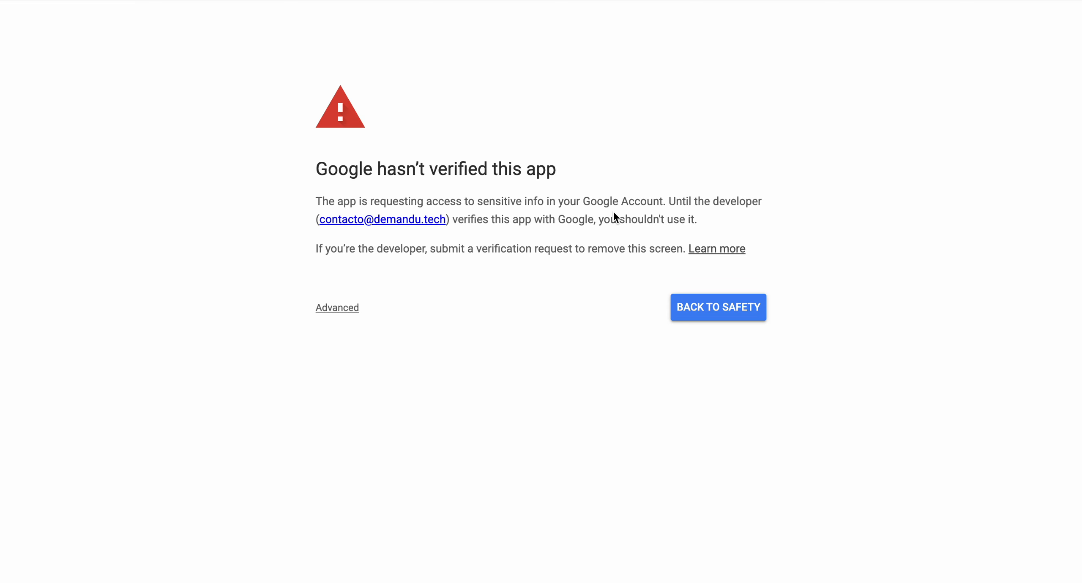
pyautogui.click(332, 312)
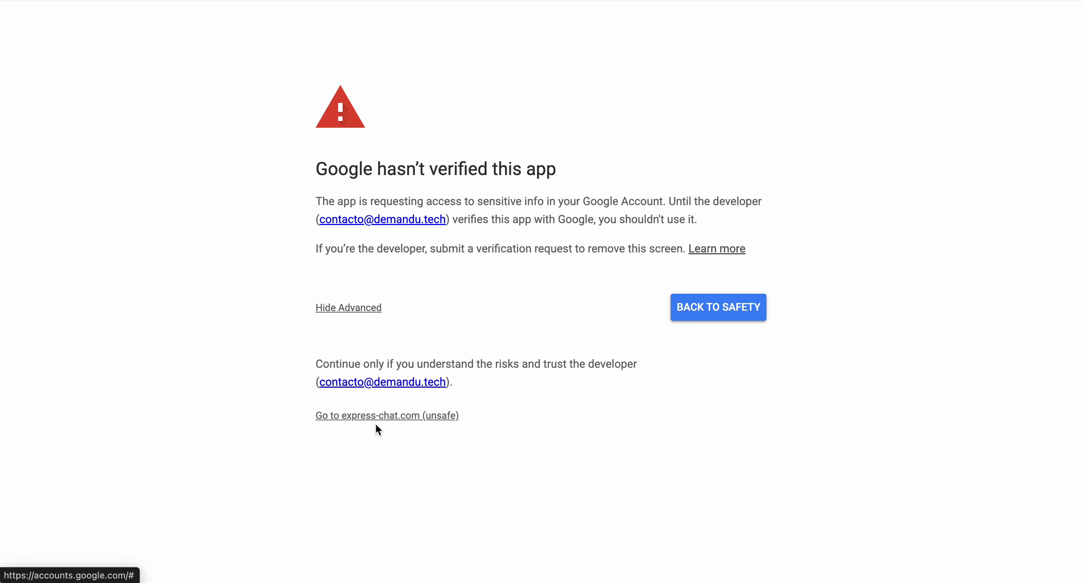
pyautogui.click(366, 415)
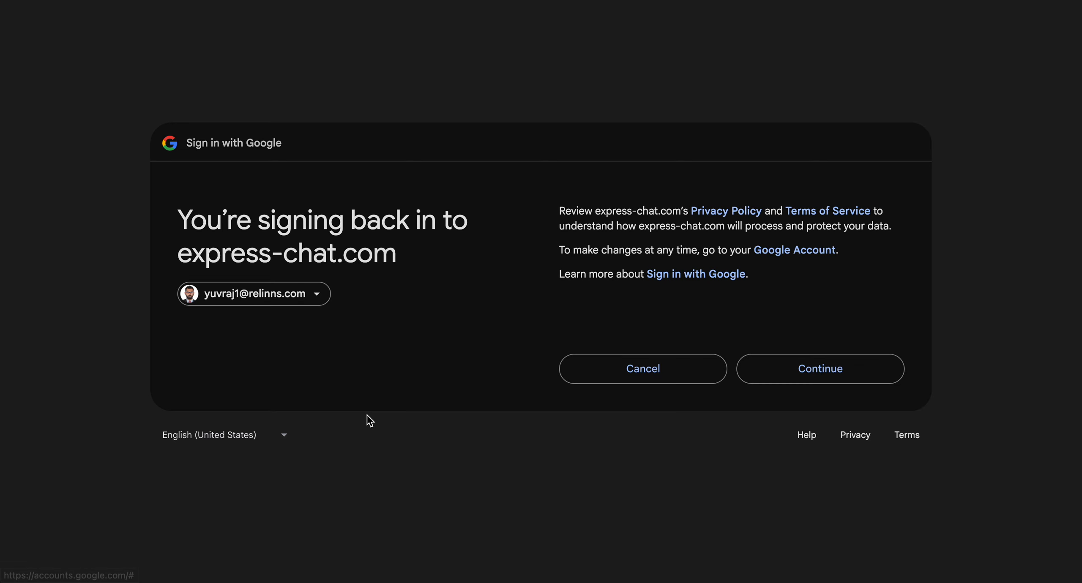
pyautogui.click(879, 369)
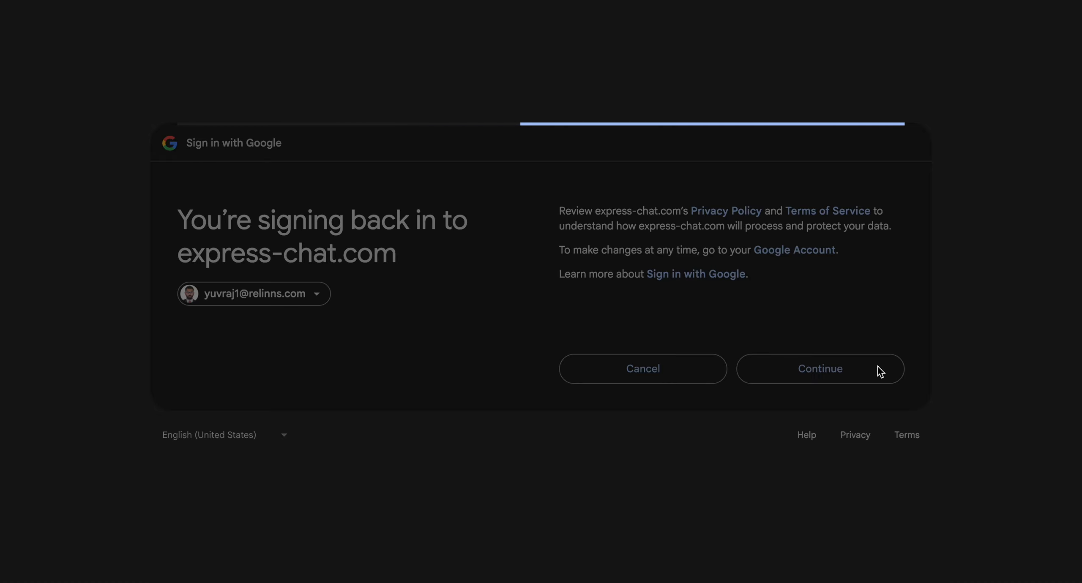
# Step: Grant express-chat.com all requested permissions to view and manage tasks, and continue
pyautogui.click(567, 273)
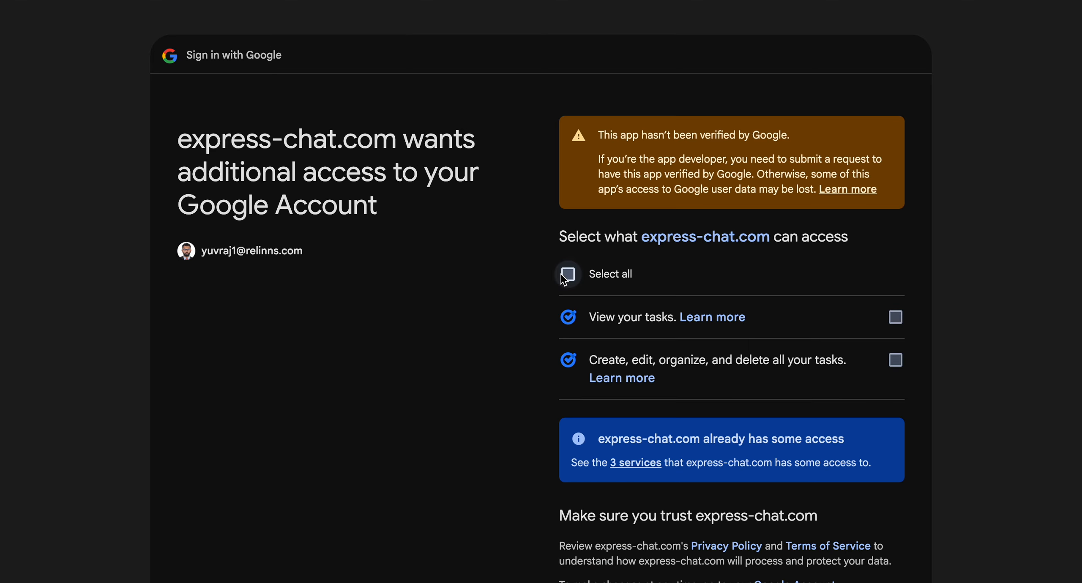
pyautogui.scroll(-2, 776, 343)
pyautogui.scroll(-3, 775, 343)
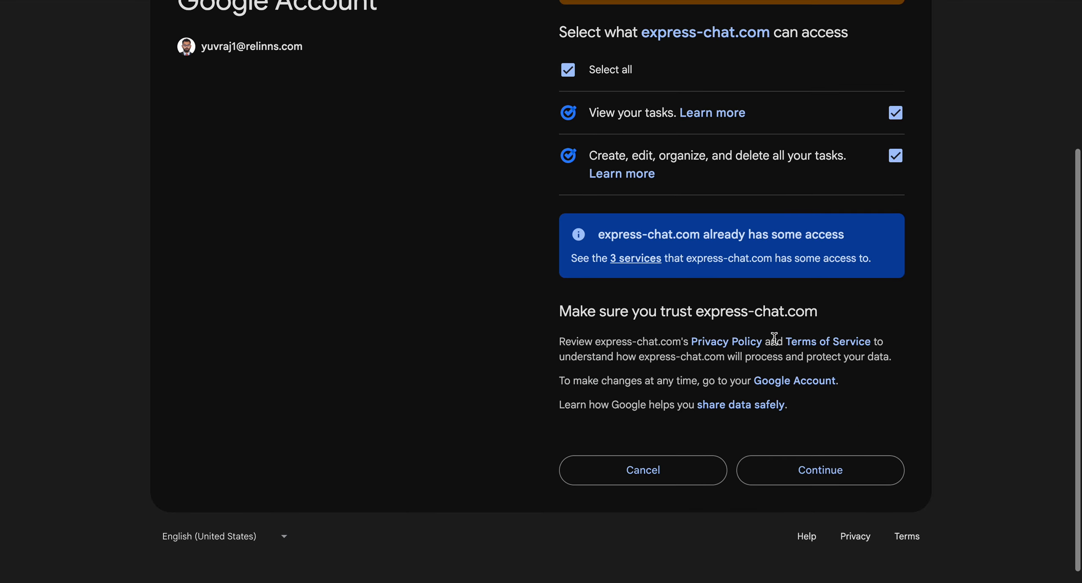
pyautogui.click(801, 471)
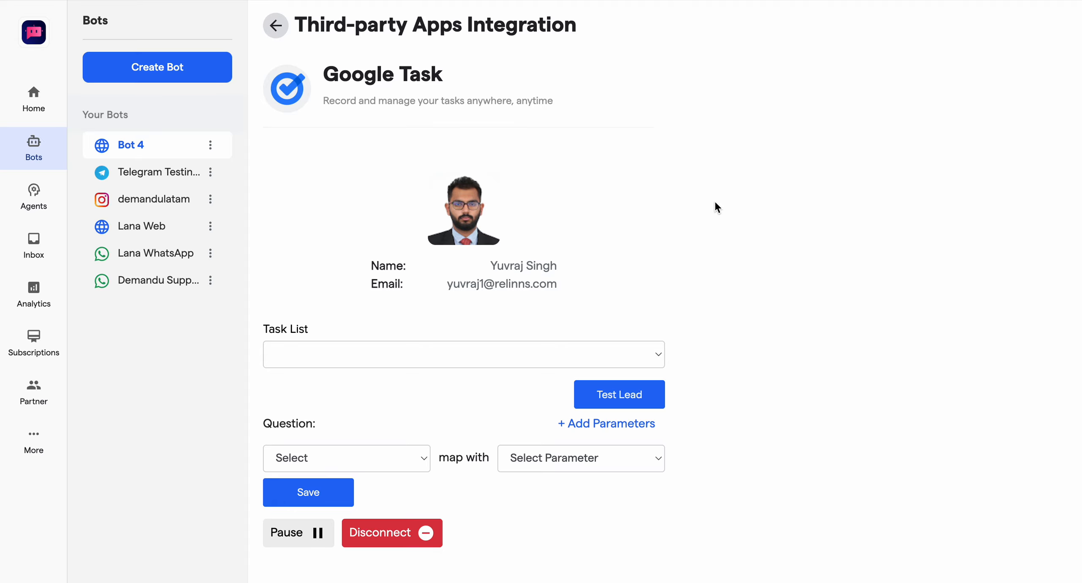
# Step: Set the Google Task list to Custom Development and add a second parameter row
pyautogui.click(467, 353)
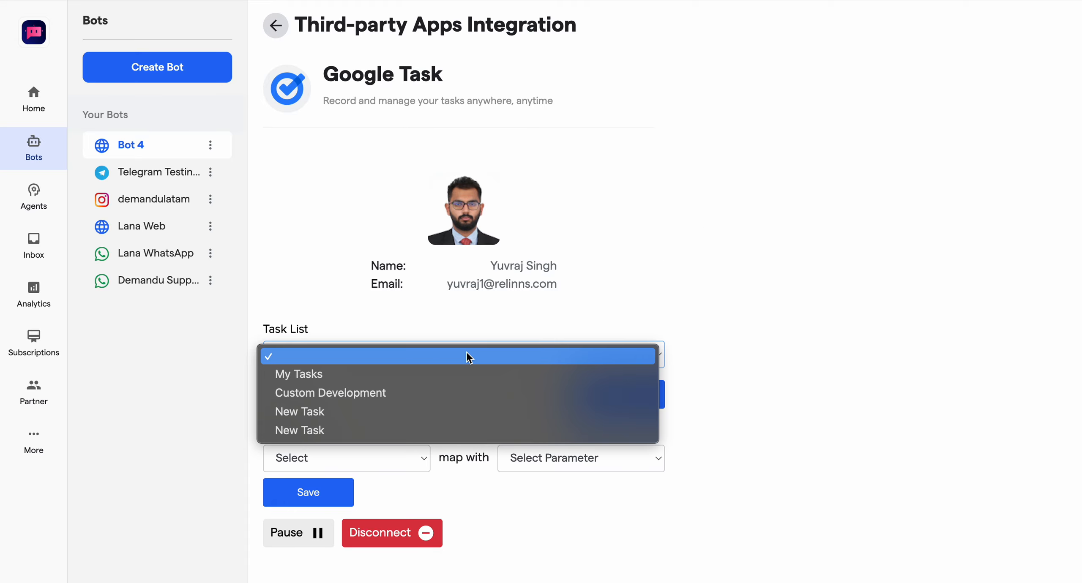
pyautogui.click(386, 393)
pyautogui.click(582, 458)
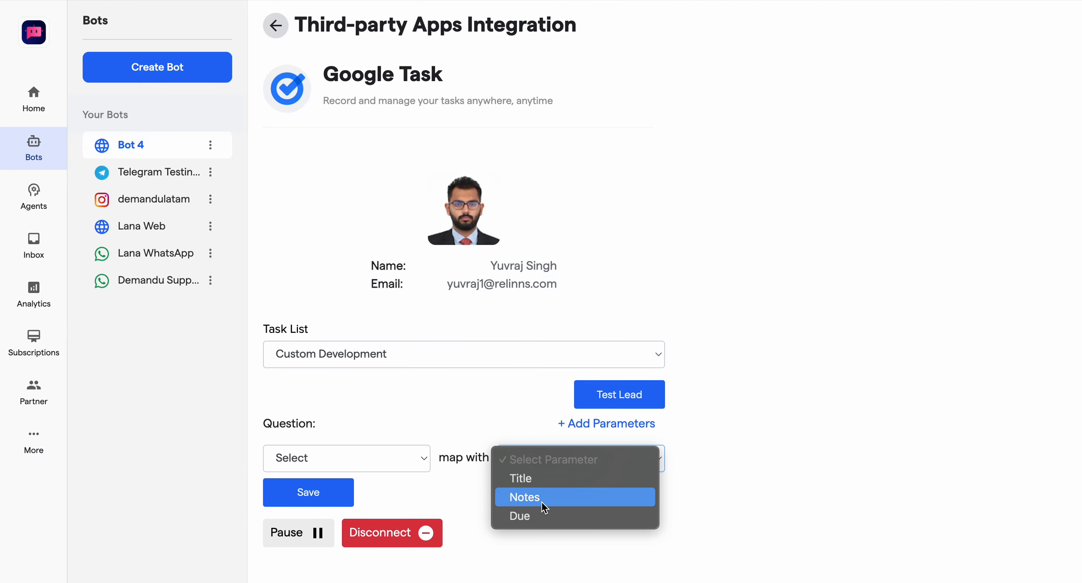
pyautogui.click(709, 450)
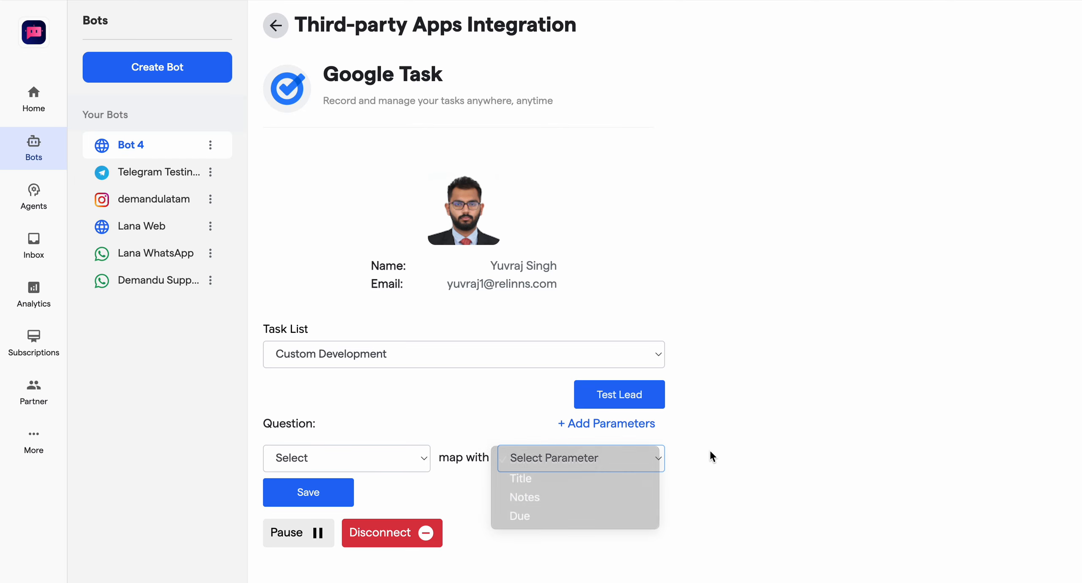
pyautogui.click(617, 423)
# Step: Choose "Please provide your name" as the question in the first Google Task mapping row
pyautogui.click(392, 465)
pyautogui.click(542, 458)
pyautogui.click(548, 460)
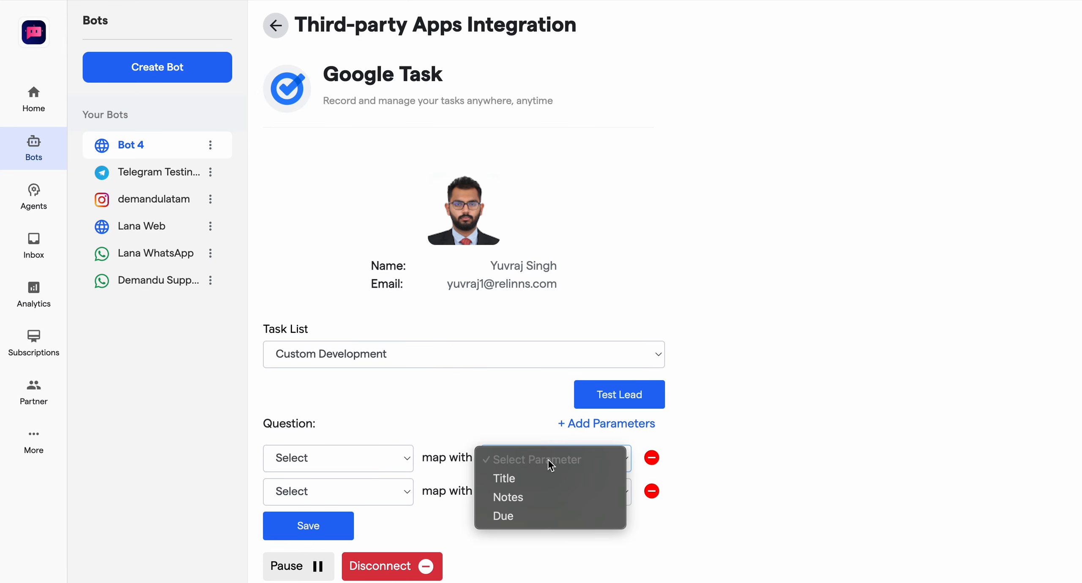
pyautogui.click(542, 484)
pyautogui.click(375, 454)
pyautogui.click(361, 482)
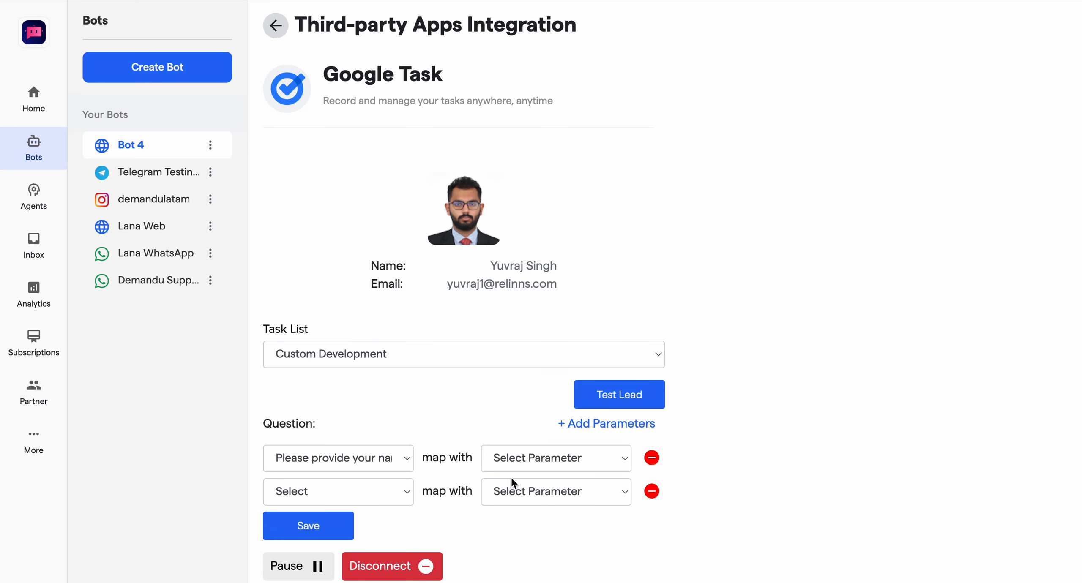
# Step: Choose "What is your email address?" as the question in the second Google Task mapping row
pyautogui.click(511, 491)
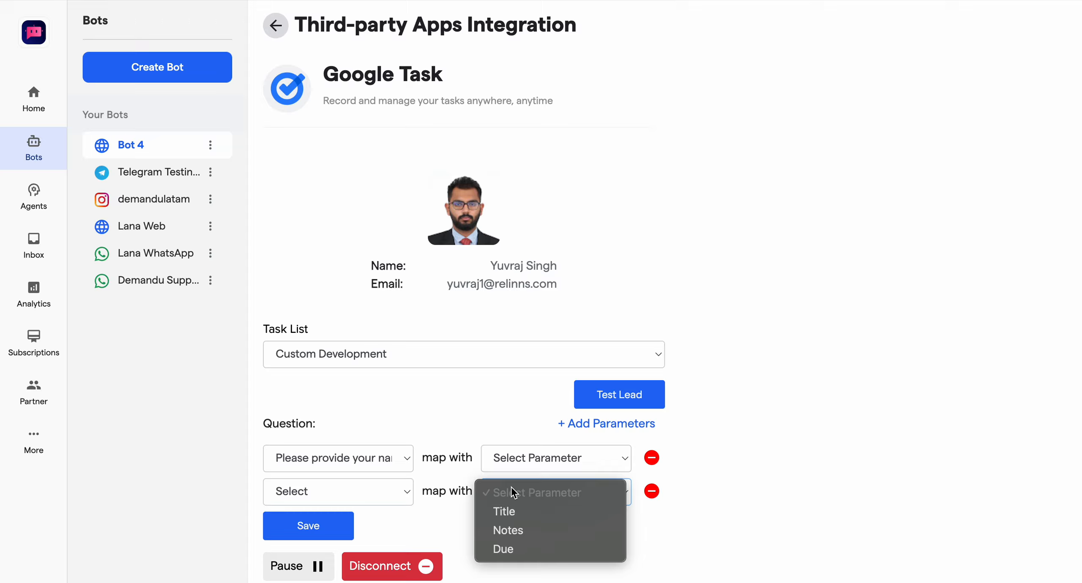
pyautogui.click(501, 530)
pyautogui.click(383, 494)
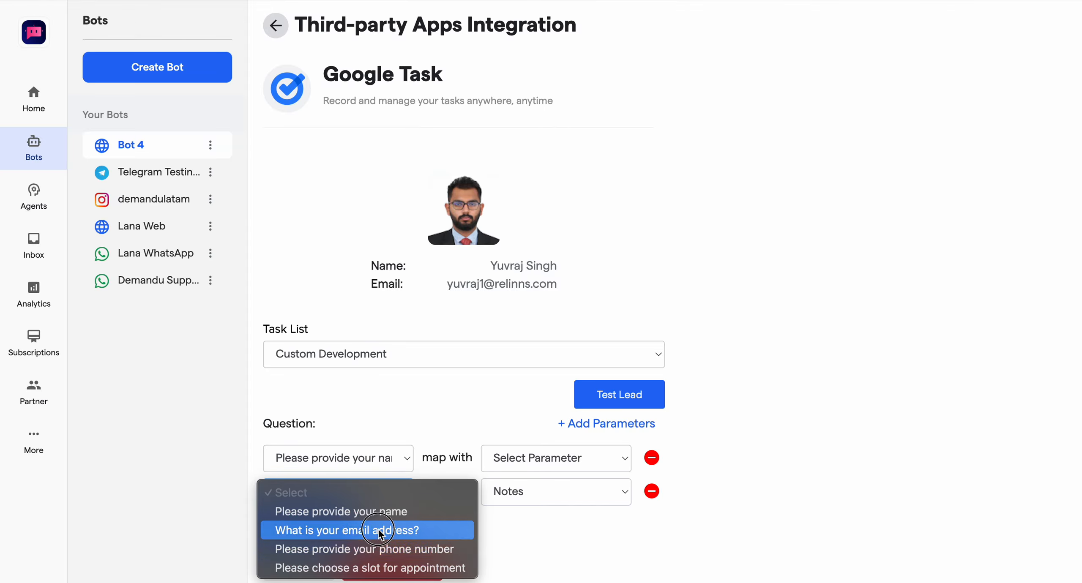
pyautogui.click(371, 531)
# Step: Add a third parameter row, and map the name question with Title and the email question with Notes
pyautogui.click(593, 426)
pyautogui.click(511, 459)
pyautogui.click(507, 477)
pyautogui.click(515, 494)
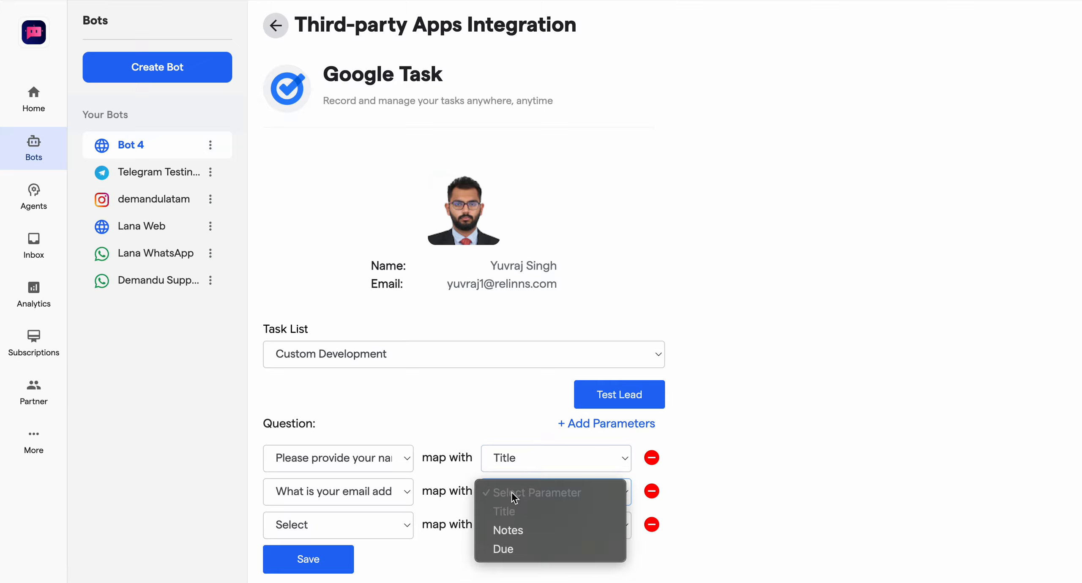
pyautogui.click(507, 531)
# Step: Check the parameters available for the third row, leave it unassigned, and save the Google Task mapping
pyautogui.click(556, 524)
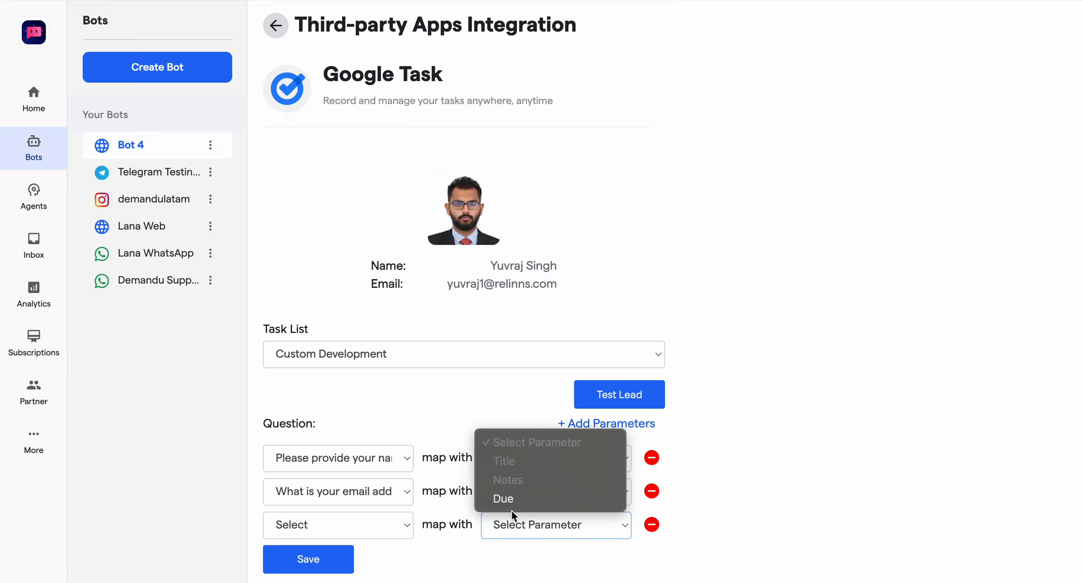
pyautogui.click(727, 445)
pyautogui.click(300, 558)
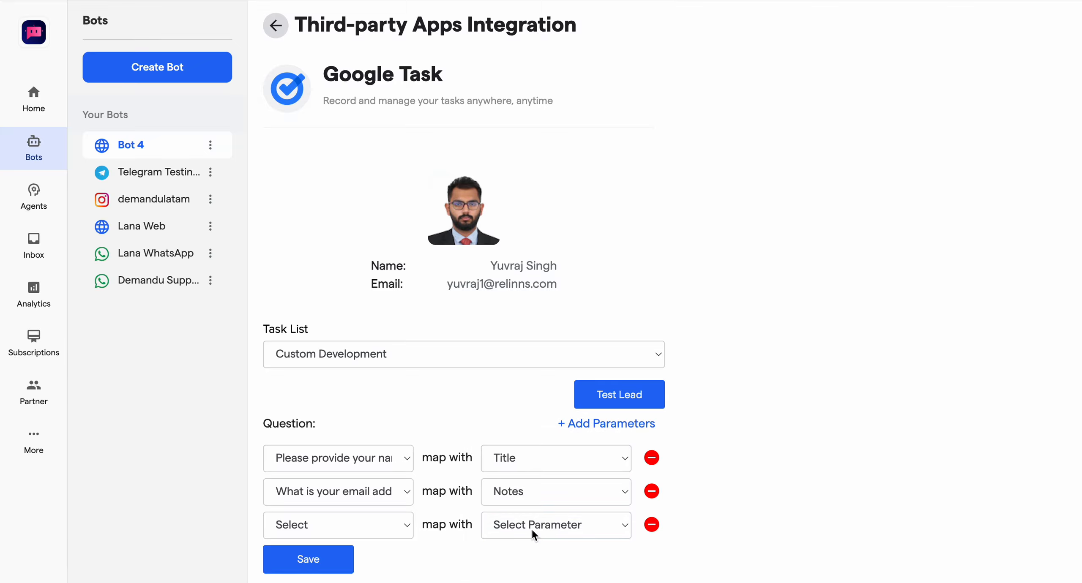
# Step: Remove the unassigned third parameter row and save the Google Task mapping
pyautogui.click(651, 525)
pyautogui.click(310, 526)
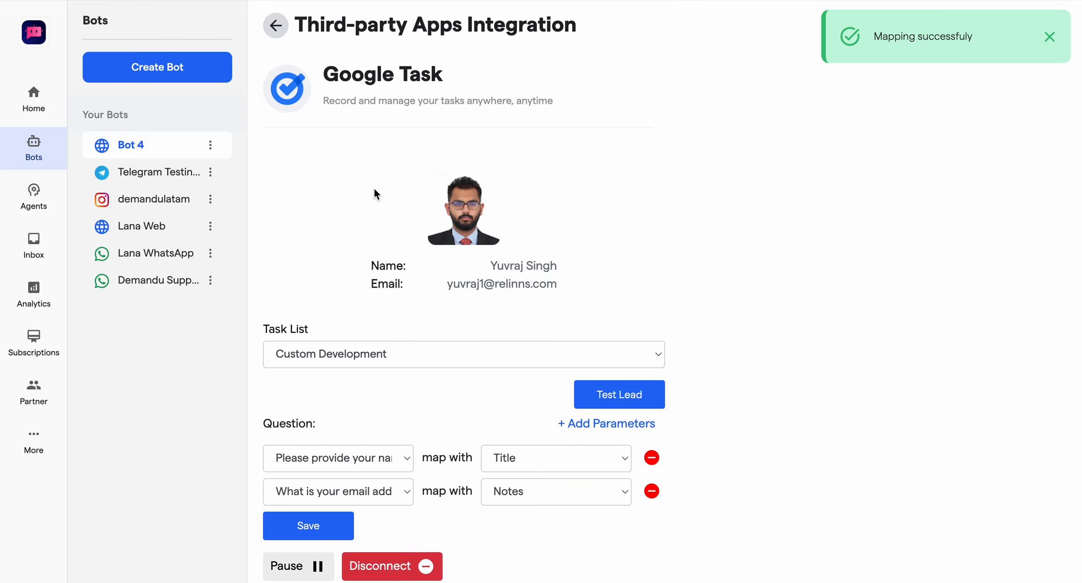
# Step: Search the third-party integrations for "Google" and start connecting Google Sheets
pyautogui.click(279, 29)
pyautogui.click(337, 132)
pyautogui.write('G')
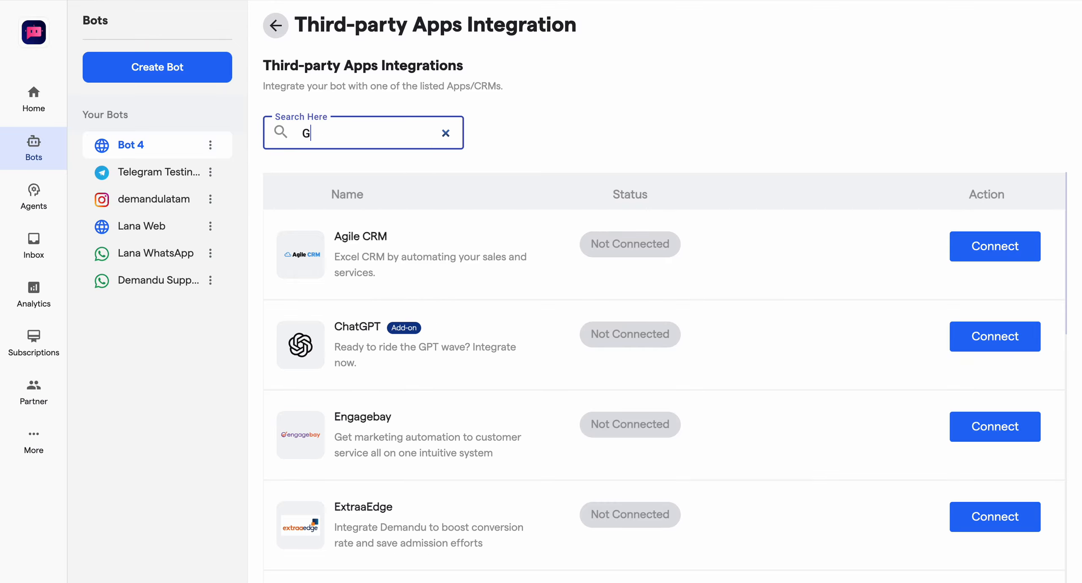
pyautogui.write('oogle')
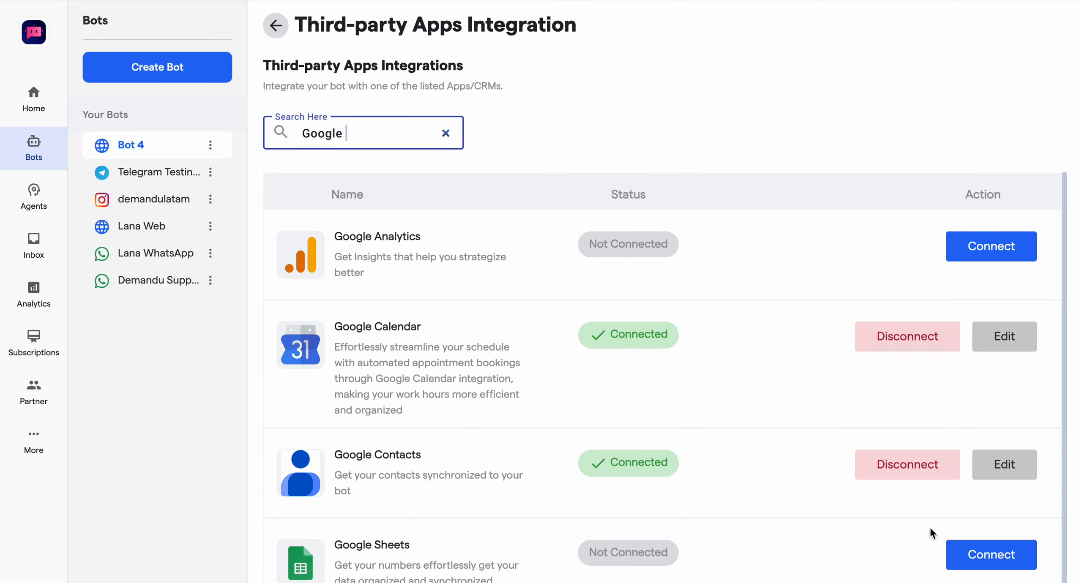
pyautogui.click(971, 560)
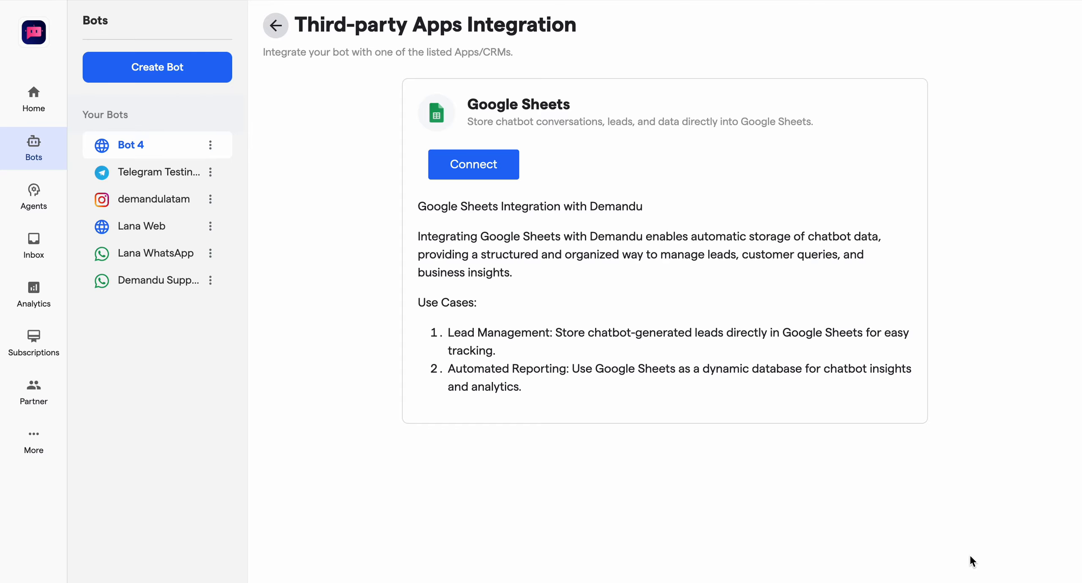
pyautogui.click(499, 163)
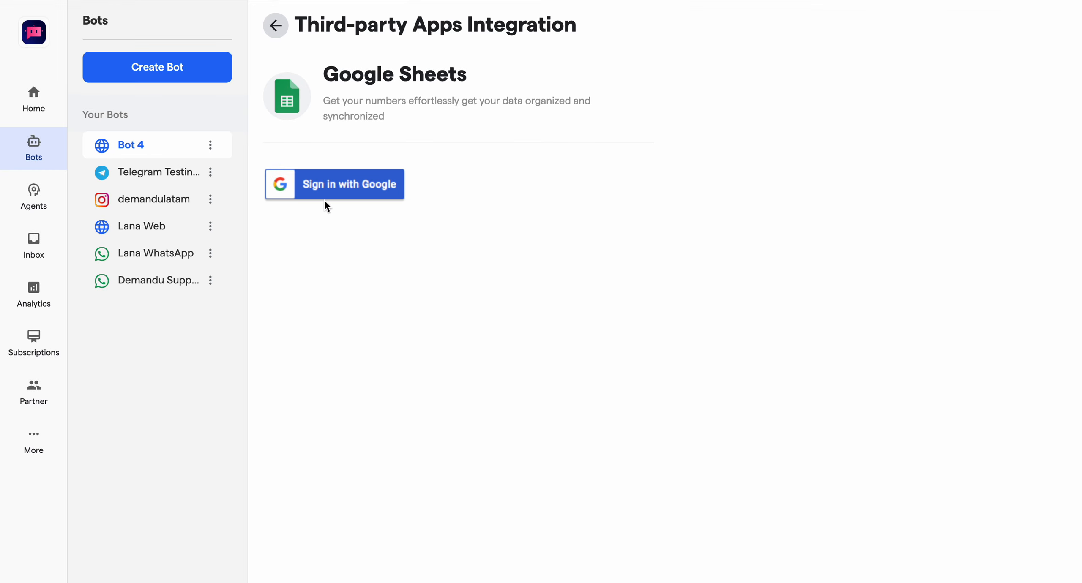
# Step: Sign in with the company Google account and grant express-chat.com access for Google Sheets
pyautogui.click(324, 199)
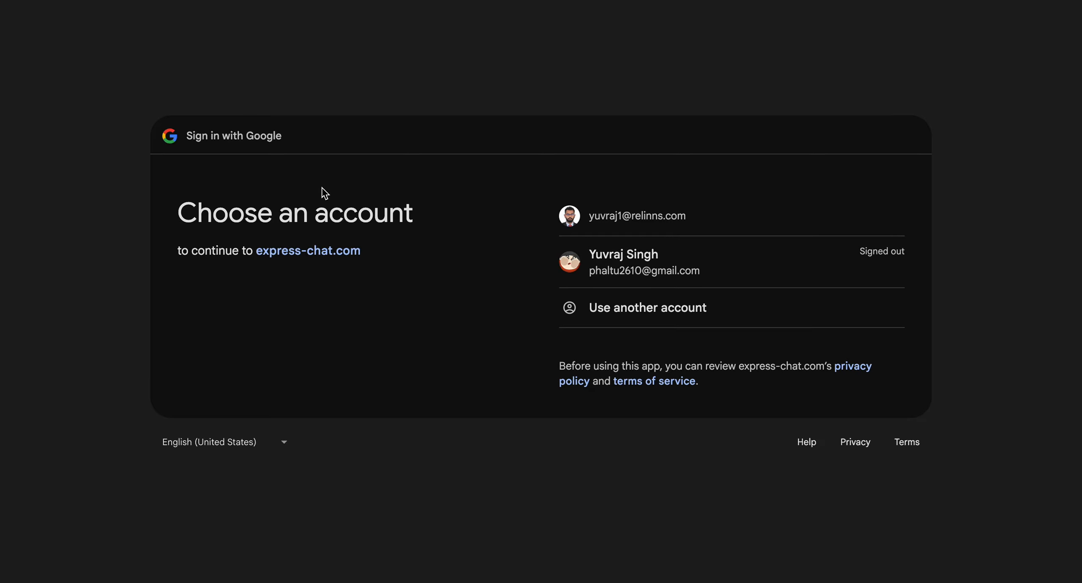
pyautogui.click(577, 222)
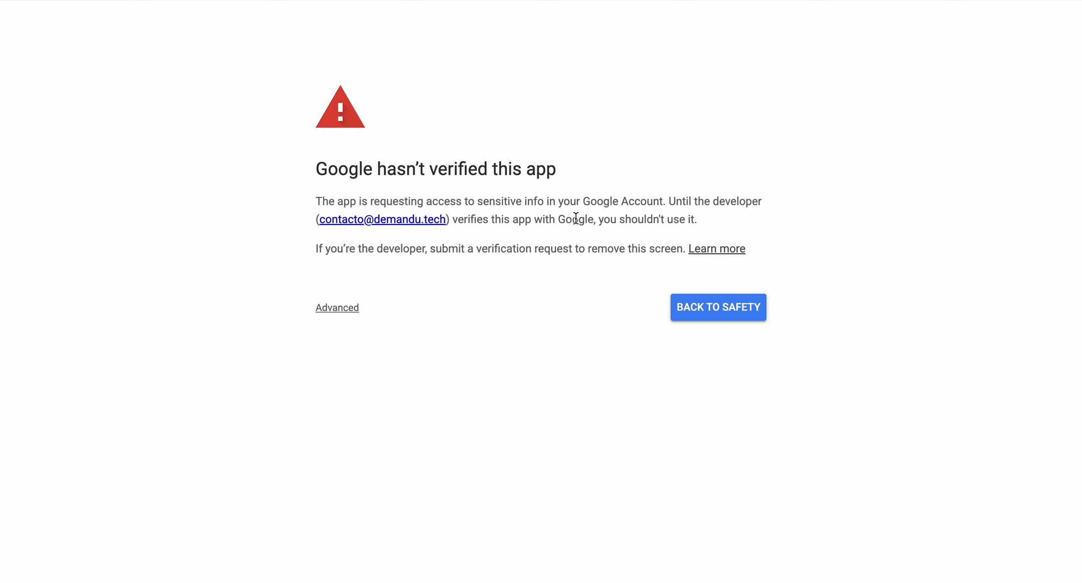
pyautogui.click(338, 308)
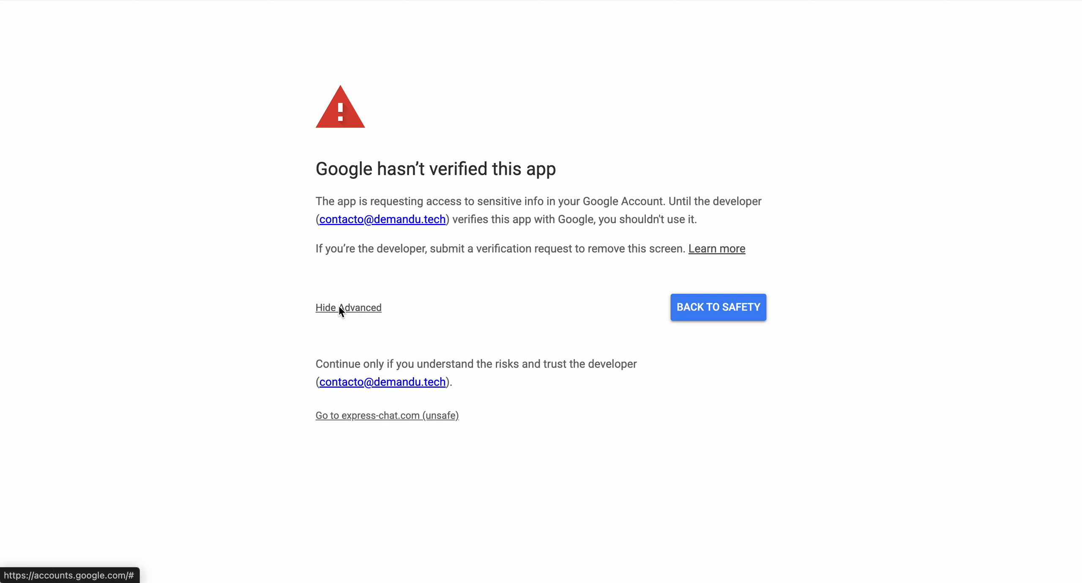
pyautogui.click(354, 417)
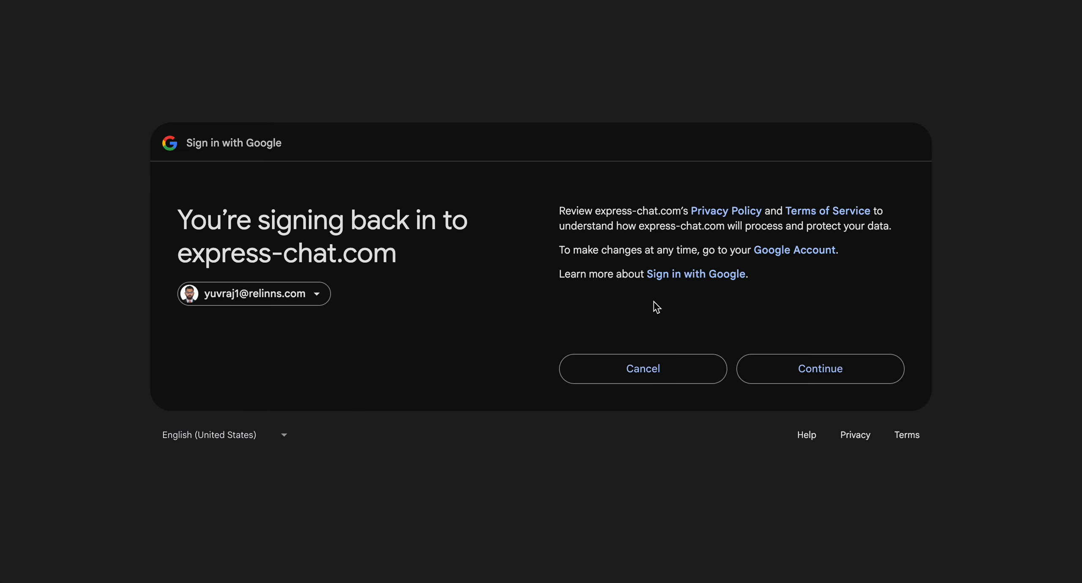
pyautogui.click(820, 361)
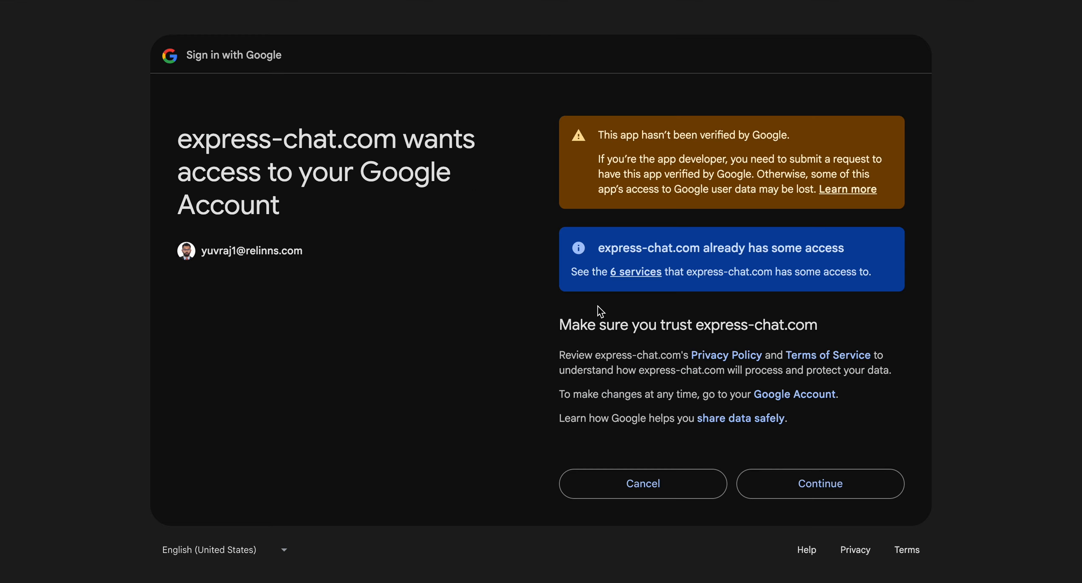
pyautogui.click(787, 482)
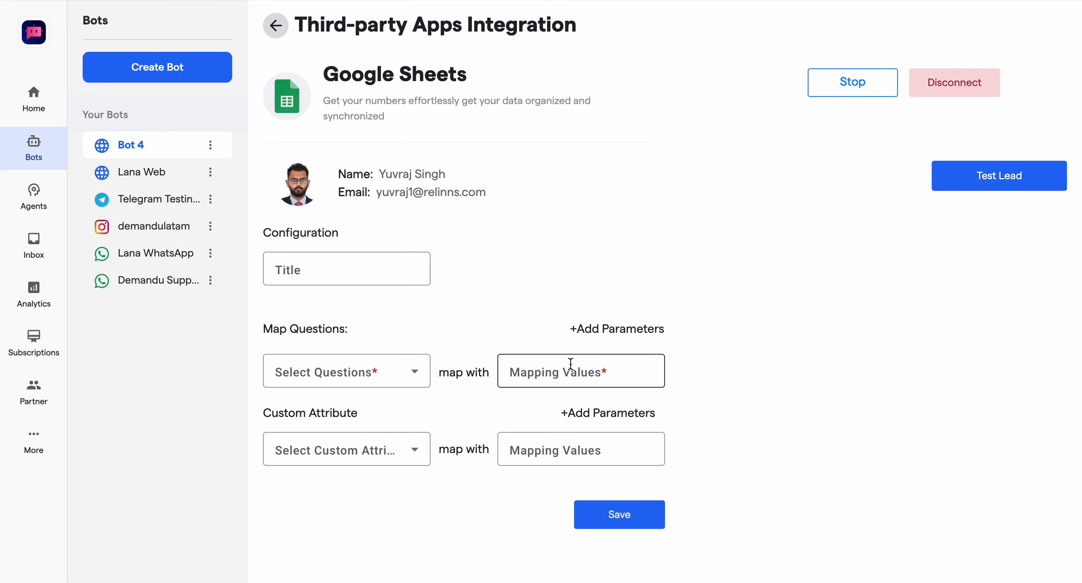
# Step: Set the Google Sheets configuration title to "Demandu Test"
pyautogui.click(972, 177)
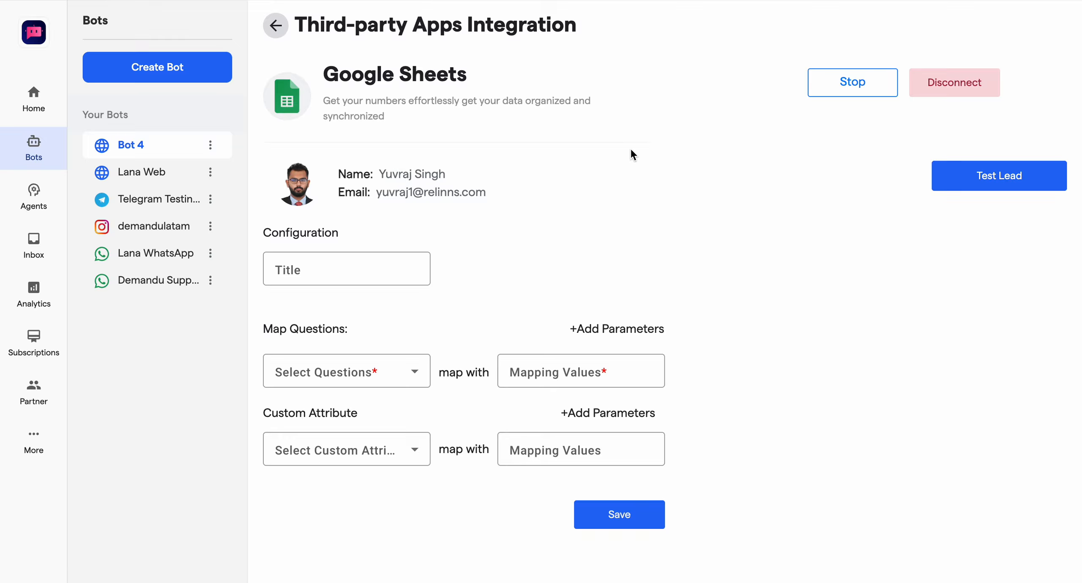
pyautogui.click(336, 275)
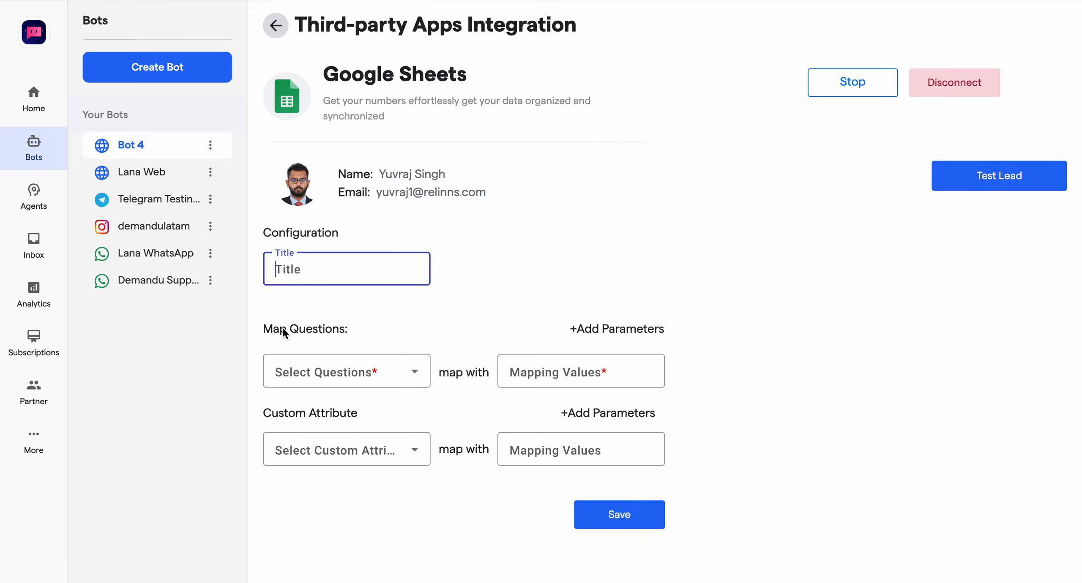
pyautogui.write('Demandu Test')
# Step: Map the "Please provide your name" question with the value "Name" for Google Sheets
pyautogui.click(285, 375)
pyautogui.click(353, 413)
pyautogui.click(566, 376)
pyautogui.write('Name')
pyautogui.click(633, 329)
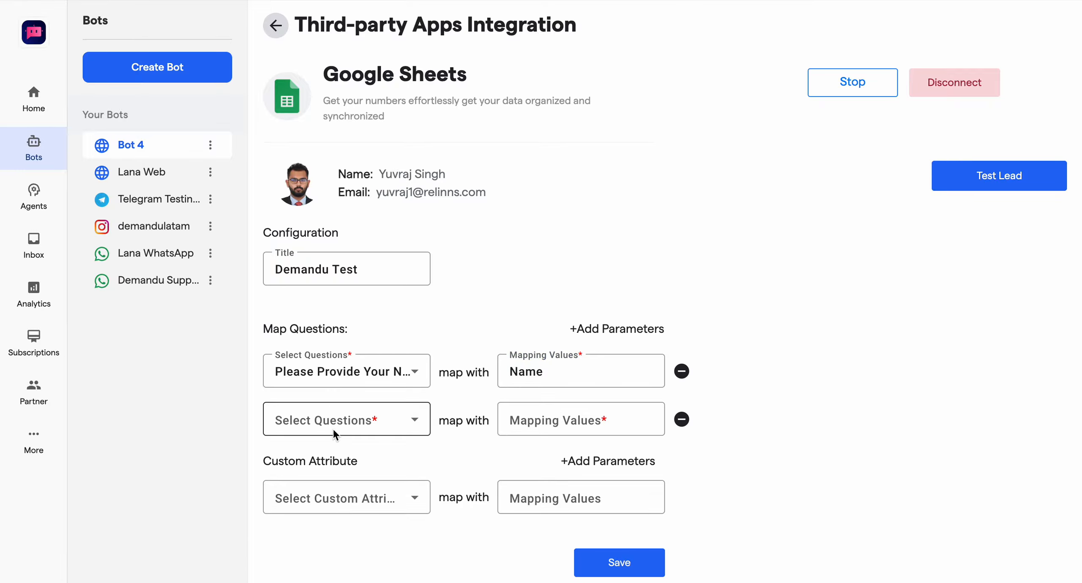
pyautogui.click(334, 432)
pyautogui.click(386, 303)
pyautogui.click(552, 417)
pyautogui.write('Email')
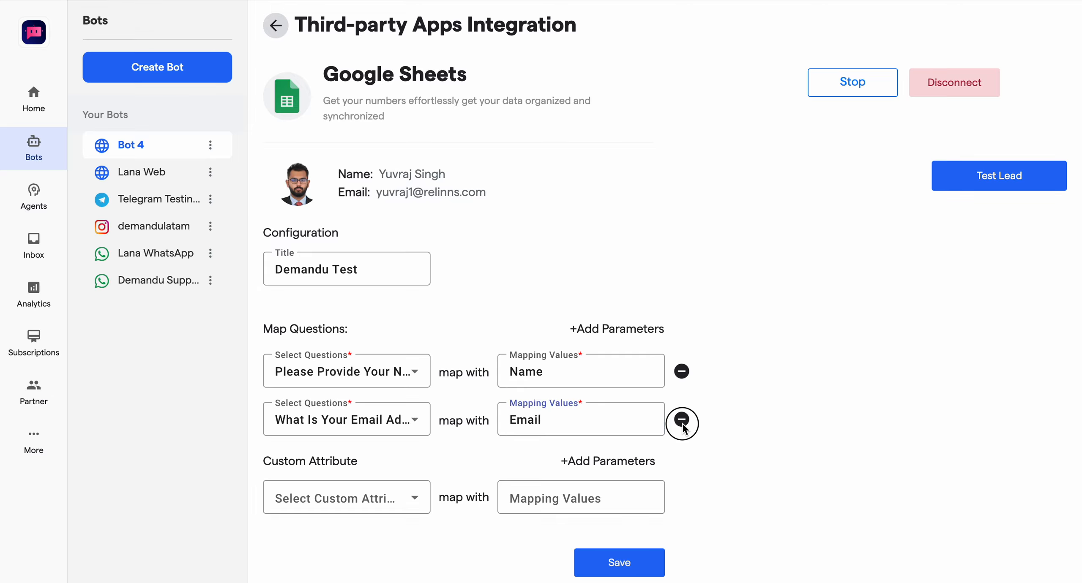
pyautogui.click(681, 419)
# Step: Add a second question row, map the email address question with "Email", and save the Google Sheets configuration
pyautogui.click(630, 332)
pyautogui.click(362, 420)
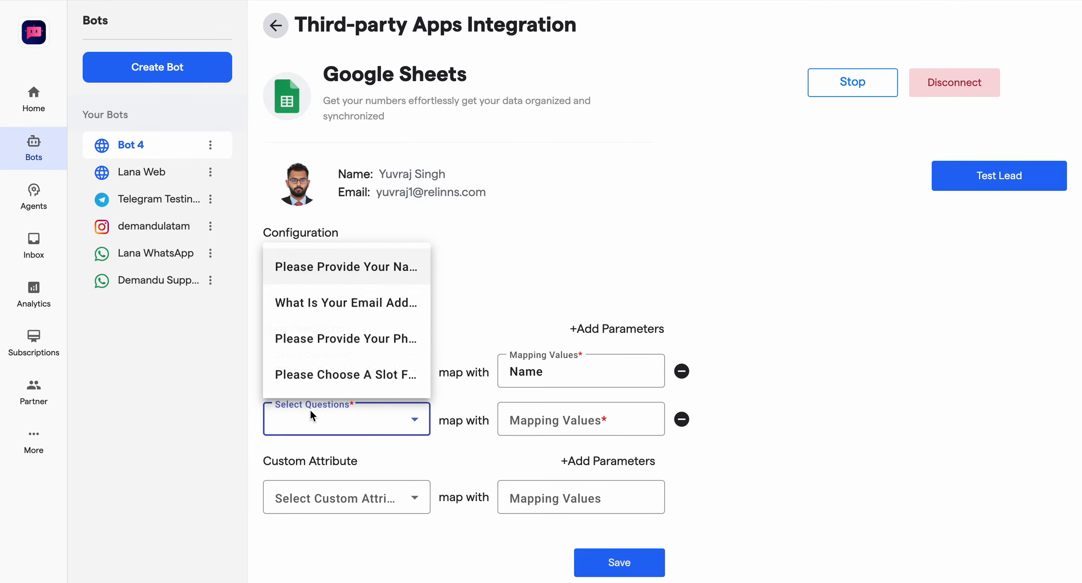
pyautogui.click(369, 310)
pyautogui.click(533, 422)
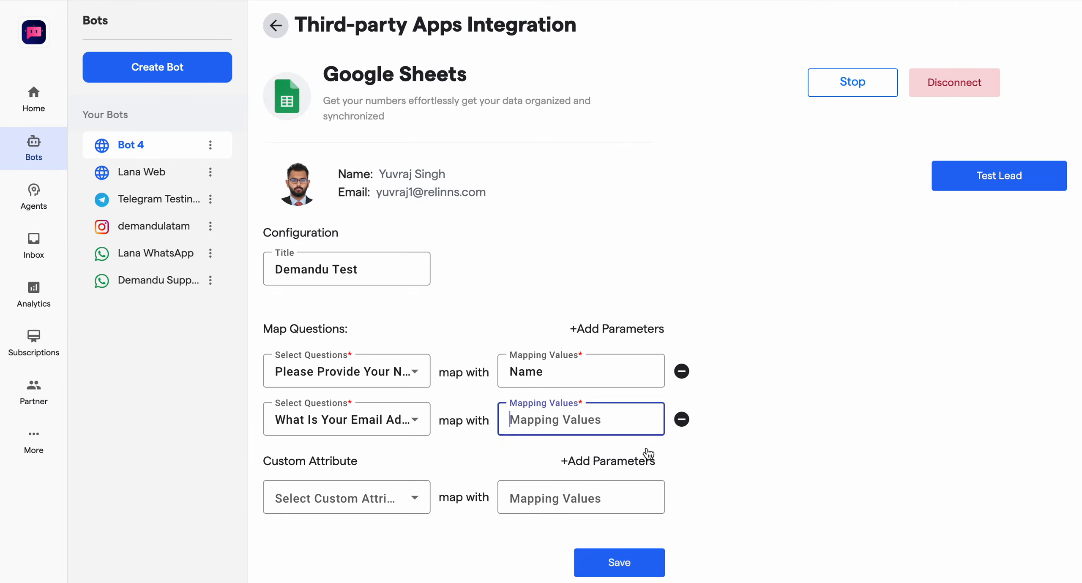
pyautogui.write('E')
pyautogui.press('BackSpace')
pyautogui.write('Email')
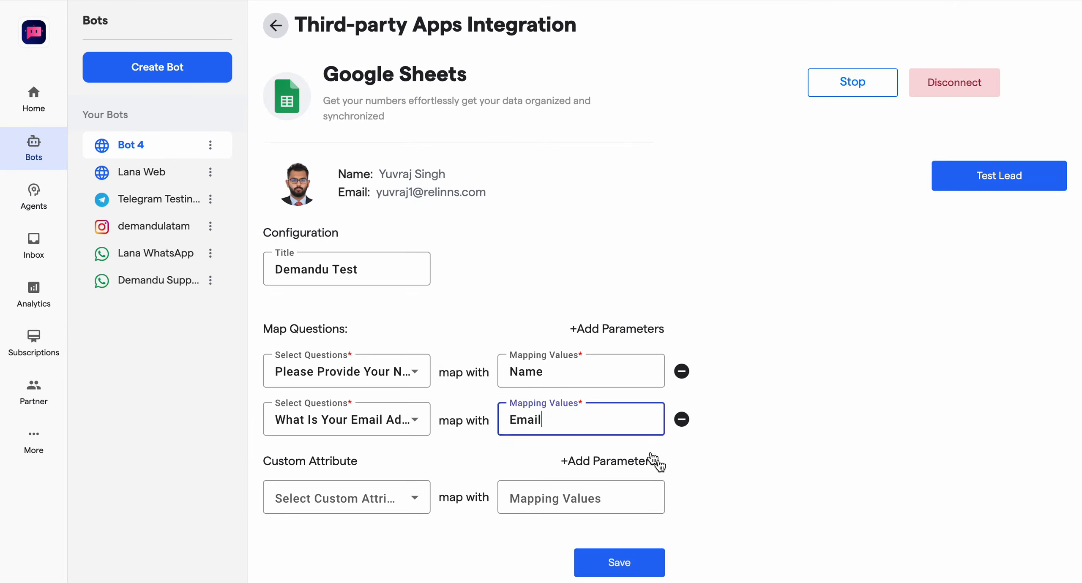
pyautogui.click(620, 562)
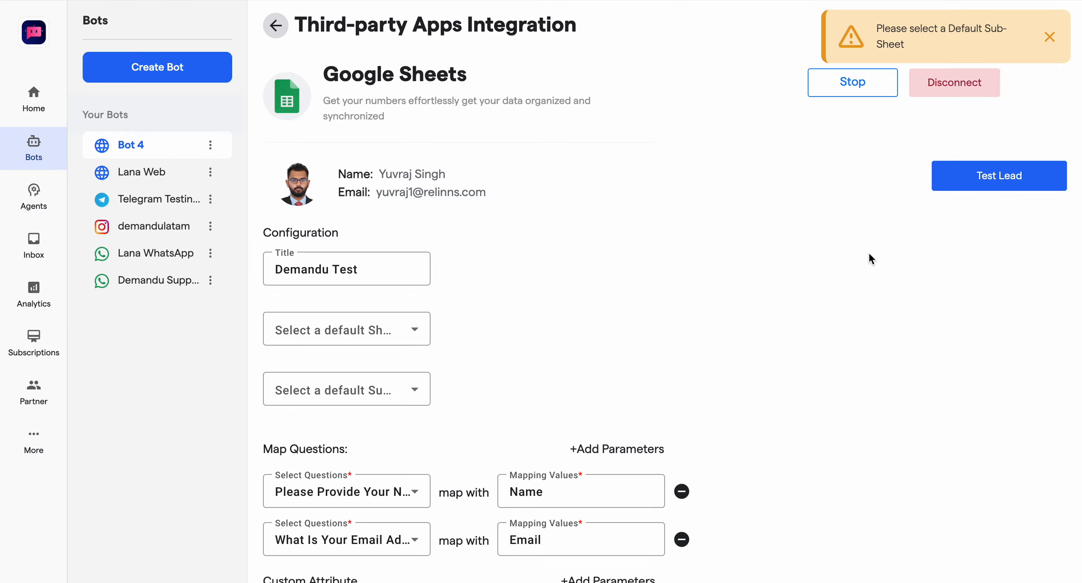
# Step: Choose Sheet1 as the default sub-sheet and save the Google Sheets configuration
pyautogui.scroll(-3, 872, 257)
pyautogui.click(325, 217)
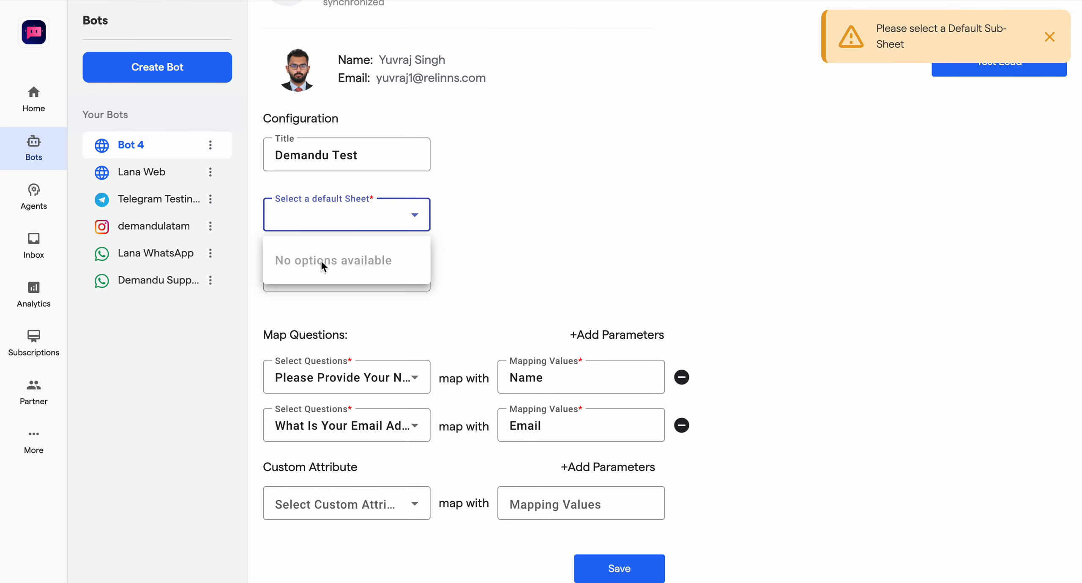
pyautogui.click(369, 204)
pyautogui.click(359, 270)
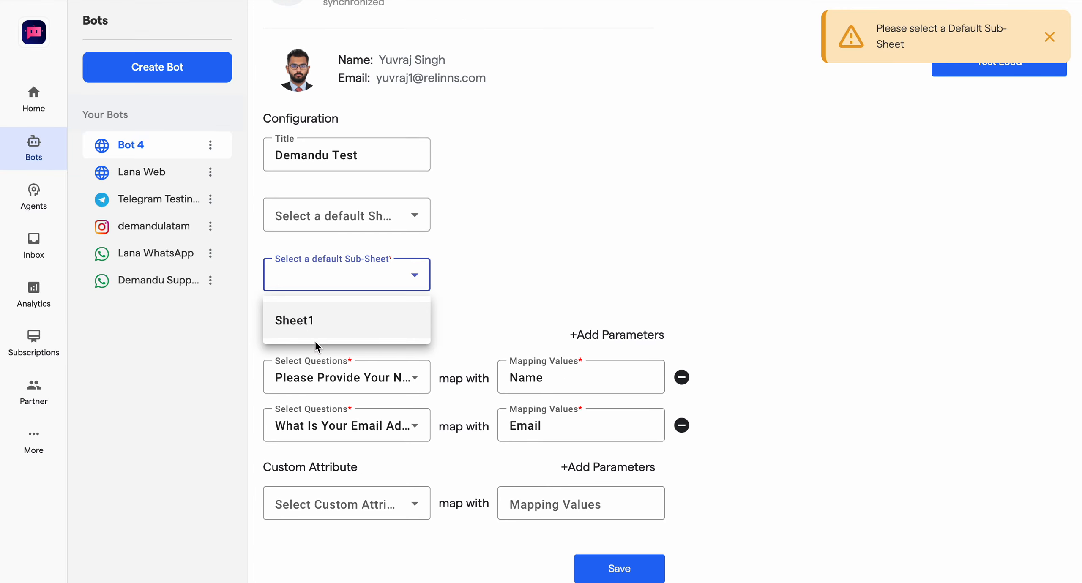
pyautogui.click(310, 325)
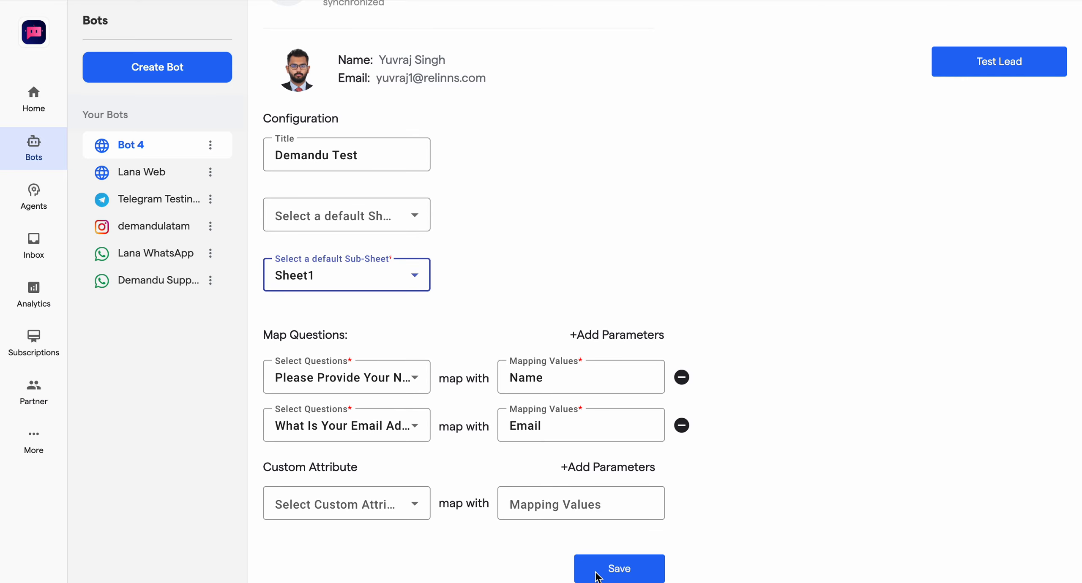
pyautogui.click(611, 571)
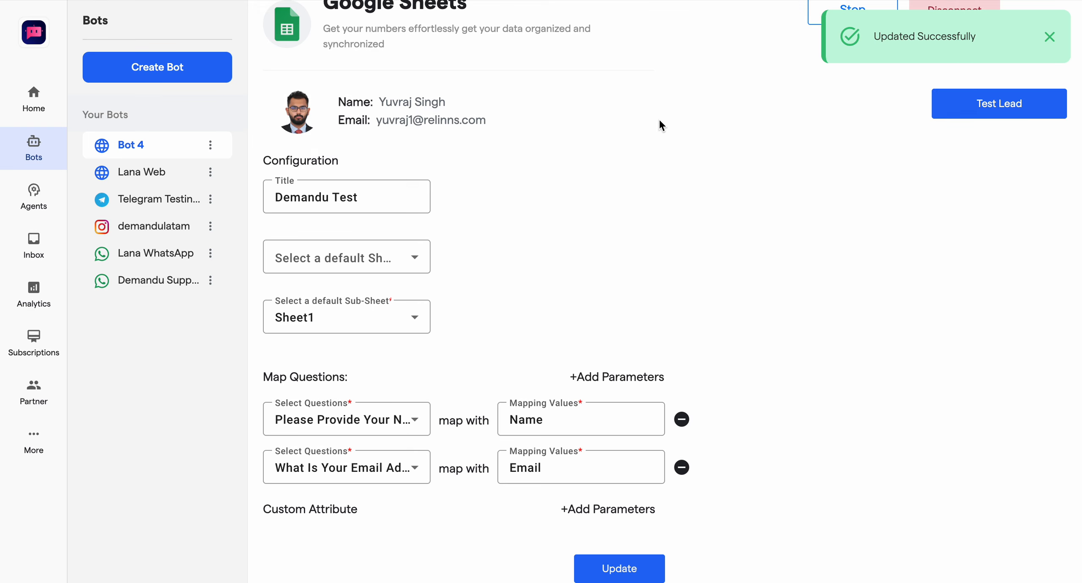
# Step: Open Bot 4's website installation with "None / Not sure" as the platform, and copy the installation code snippet
pyautogui.scroll(2, 661, 122)
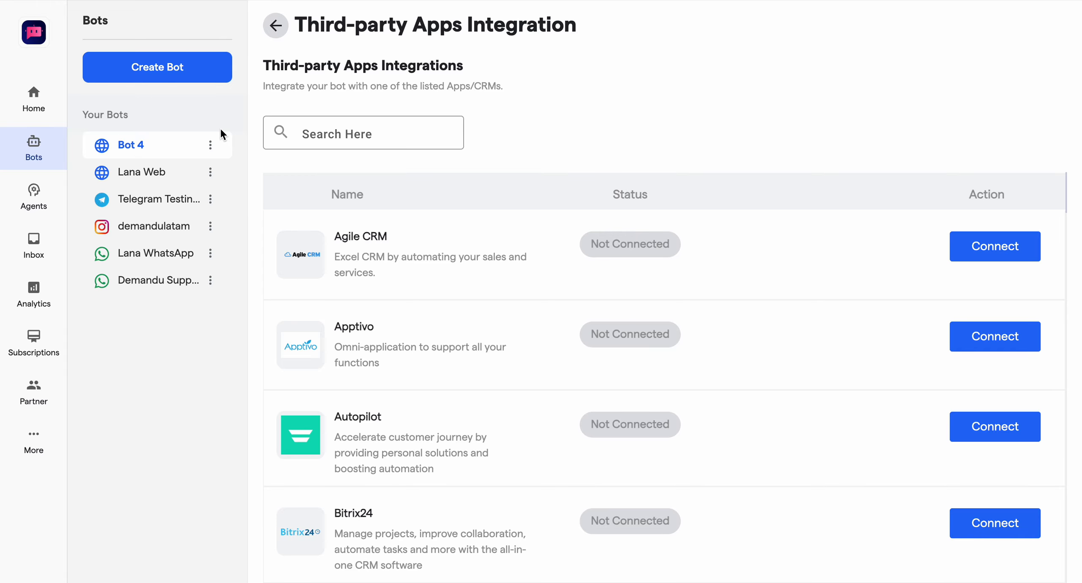
pyautogui.click(196, 139)
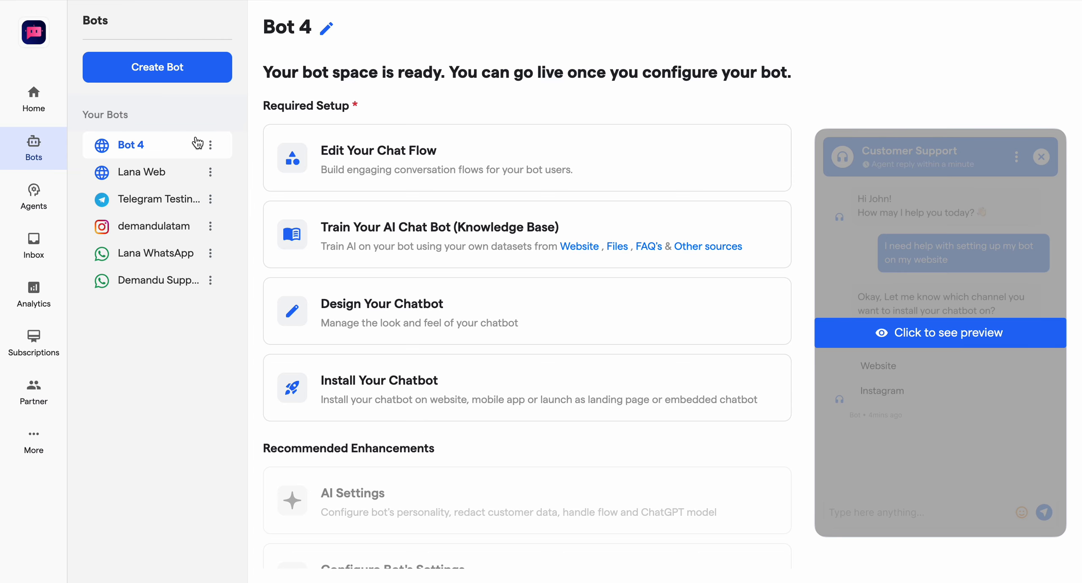
pyautogui.click(389, 388)
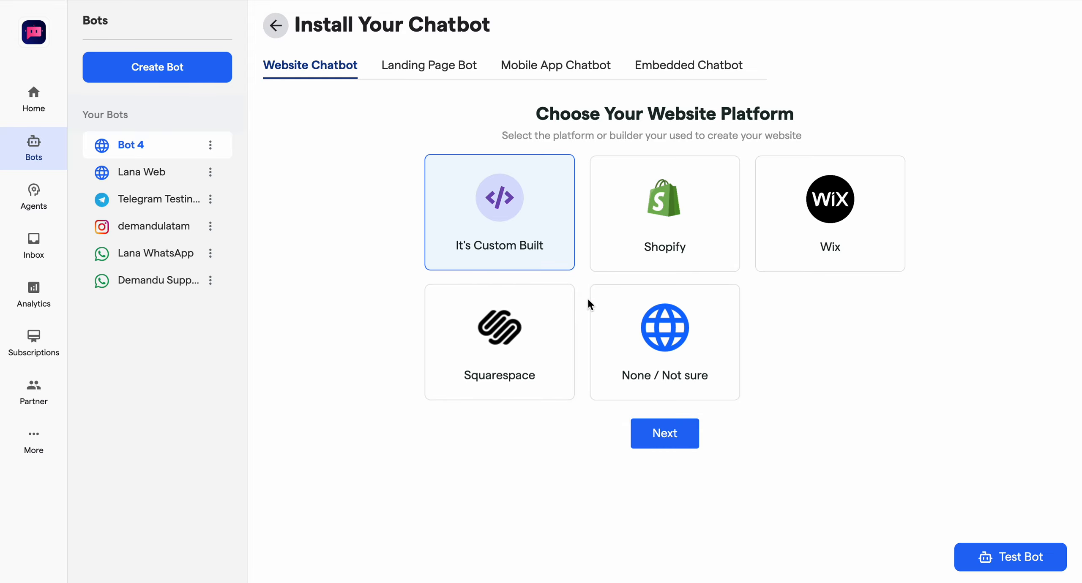
pyautogui.click(634, 359)
pyautogui.click(663, 440)
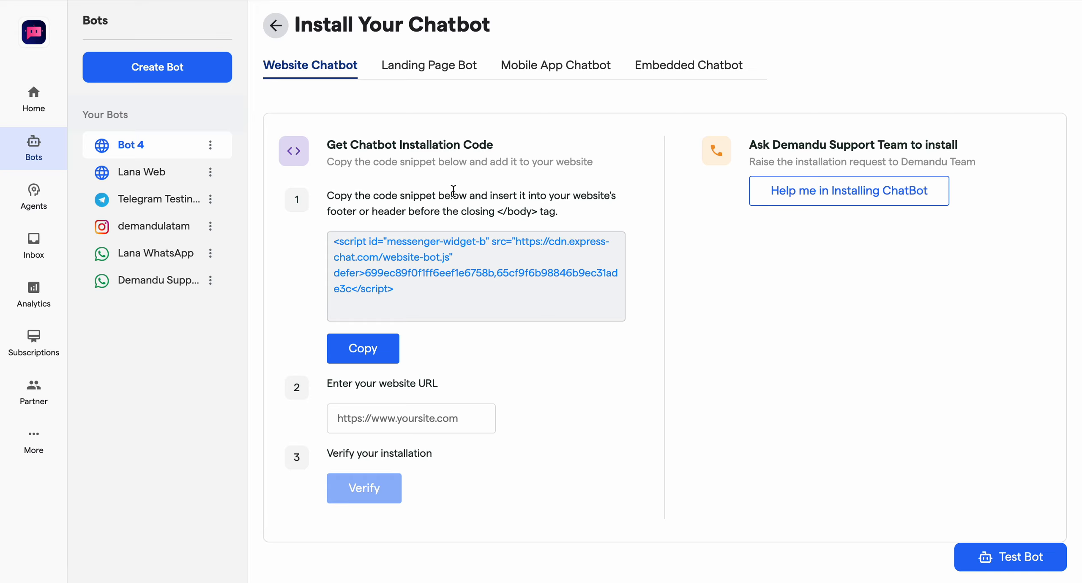
pyautogui.tripleClick(362, 255)
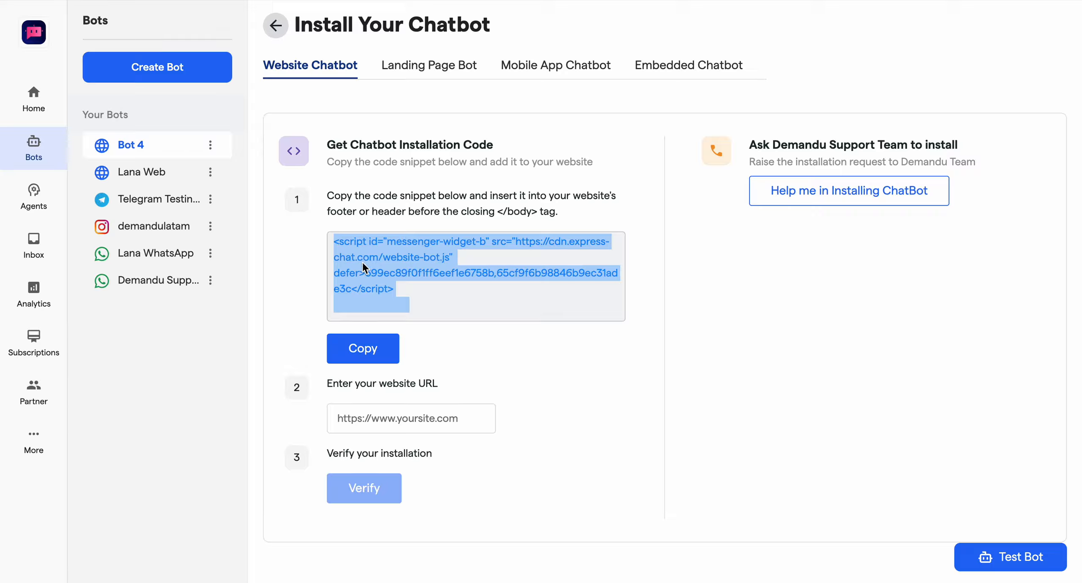
pyautogui.click(359, 347)
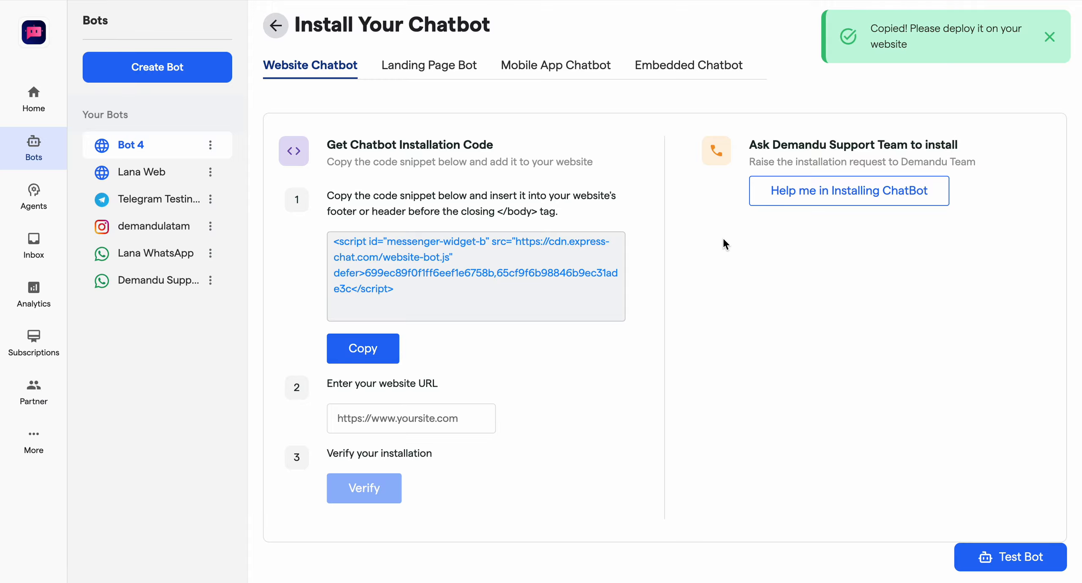
# Step: Open W3Schools in a new incognito window and launch its HTML example in the Tryit editor
pyautogui.press('super+shift+n')
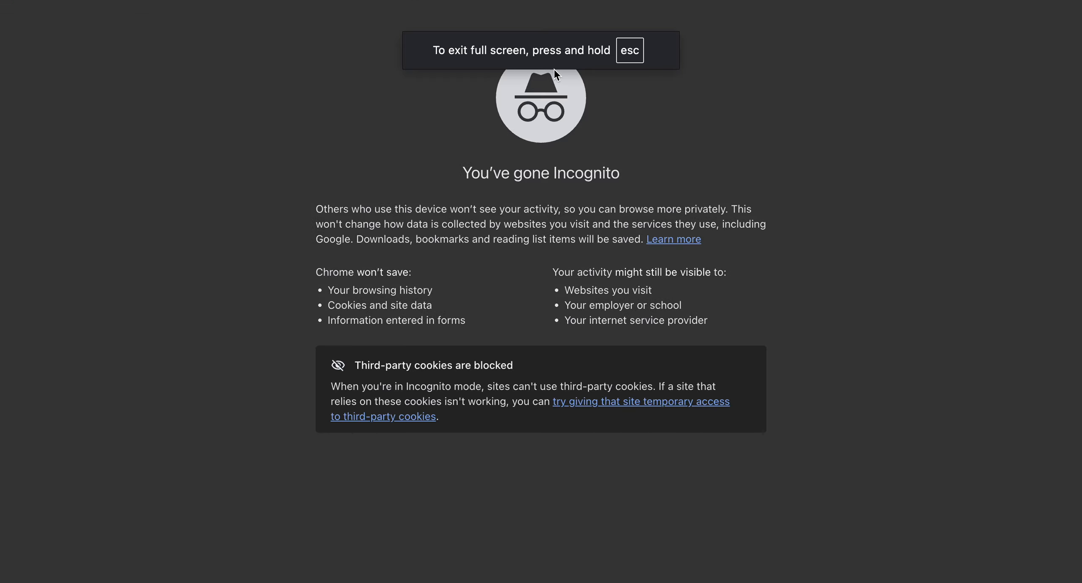
pyautogui.write('w3')
pyautogui.press('Return')
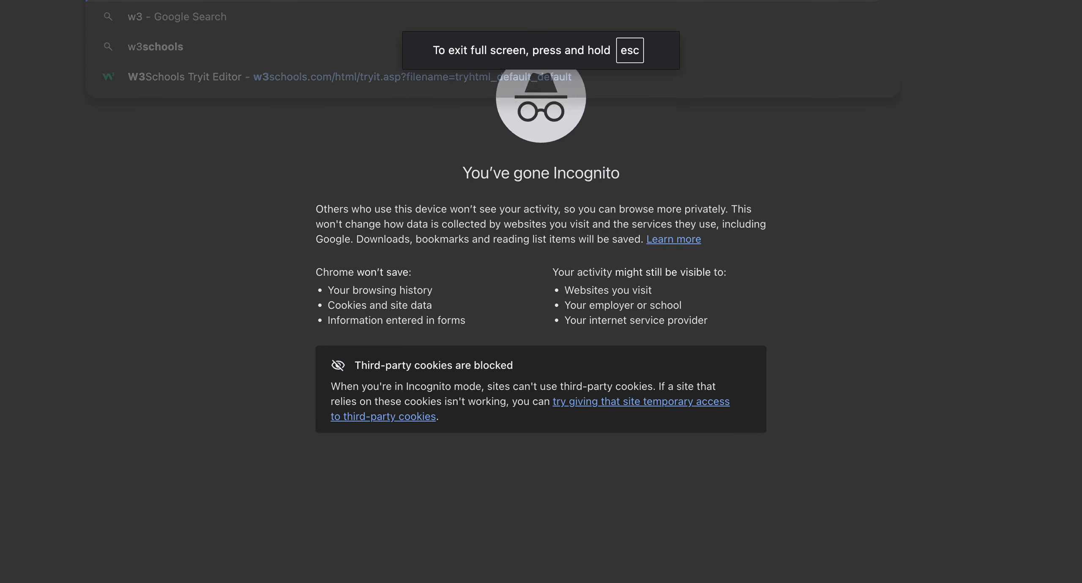
pyautogui.scroll(-5, 633, 413)
pyautogui.click(587, 439)
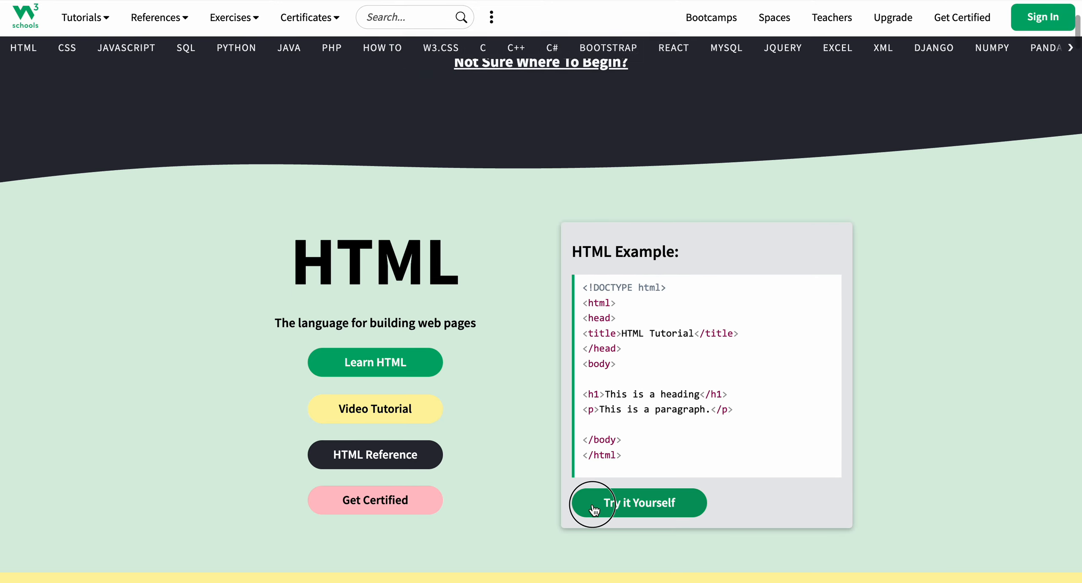
# Step: Replace the editor's sample HTML with the copied chatbot installation script and run it
pyautogui.hotkey('ctrl', 'a')
pyautogui.press('BackSpace')
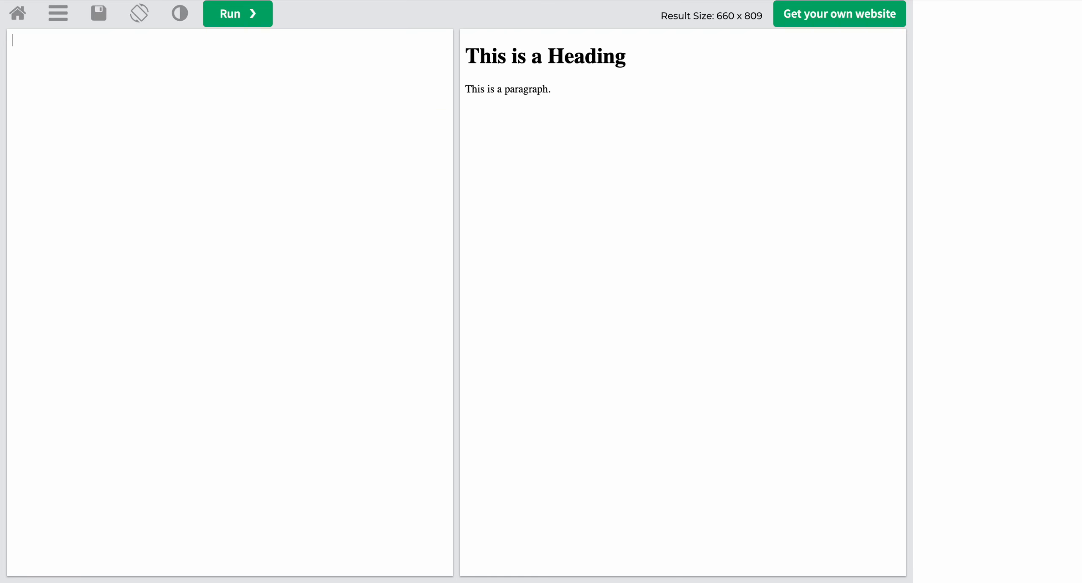
pyautogui.hotkey('ctrl', 'v')
pyautogui.click(248, 22)
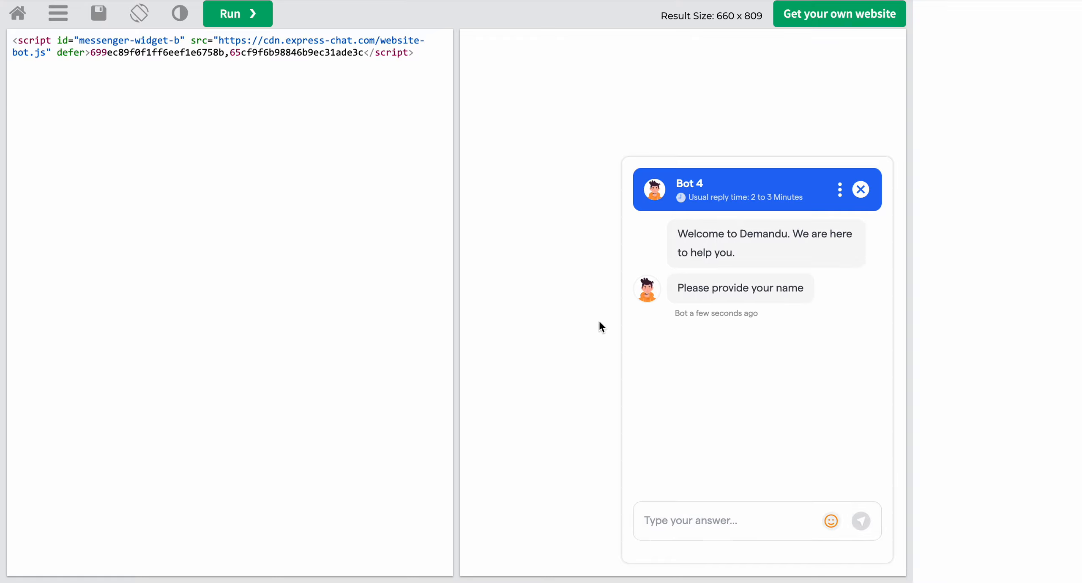
# Step: Answer the chatbot's name question by sending the visitor's first name
pyautogui.write('Sanchi')
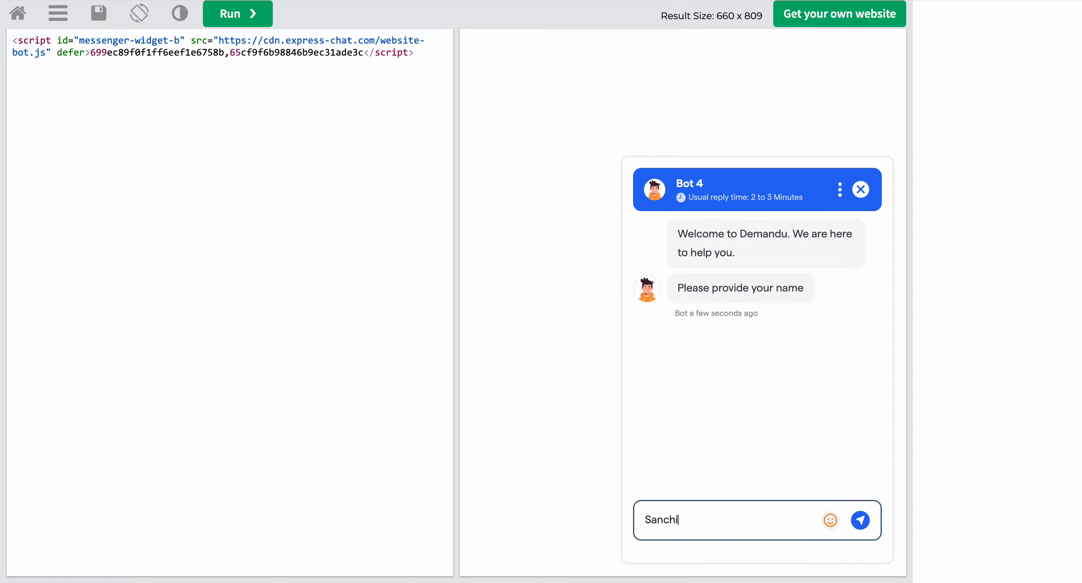
pyautogui.write('t')
pyautogui.press('Return')
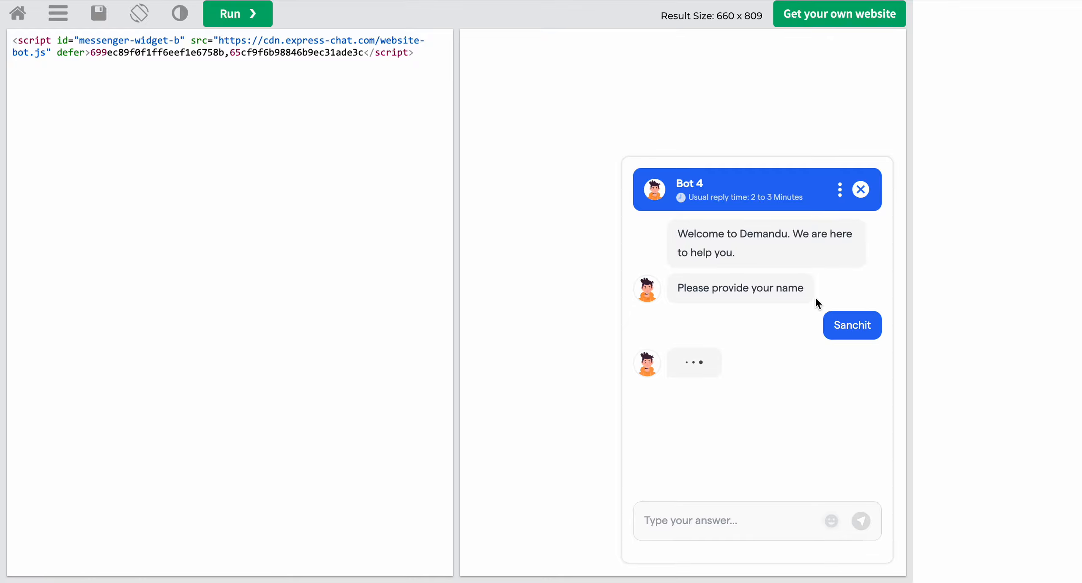
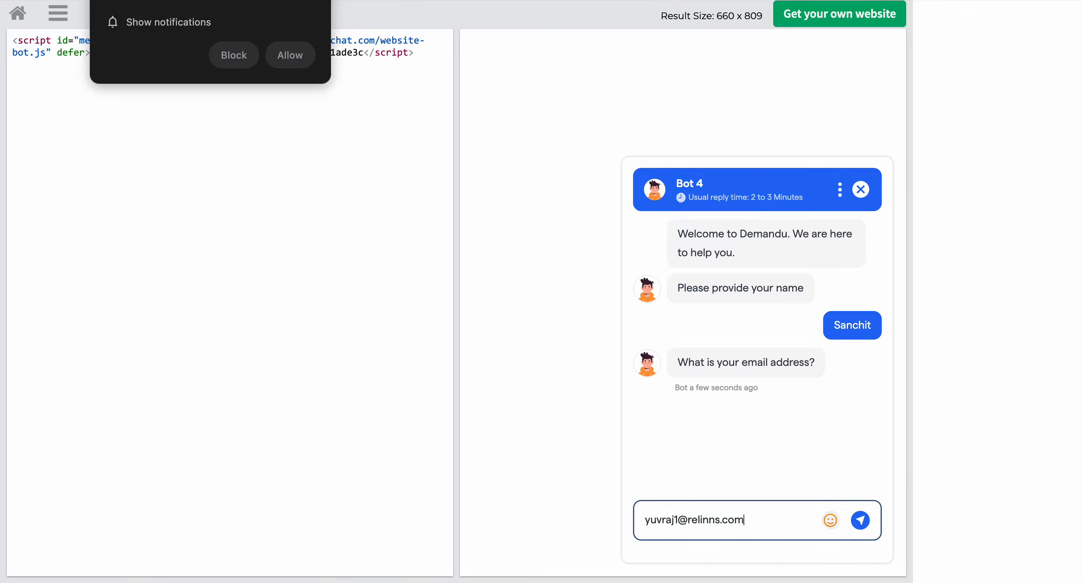
pyautogui.press('Return')
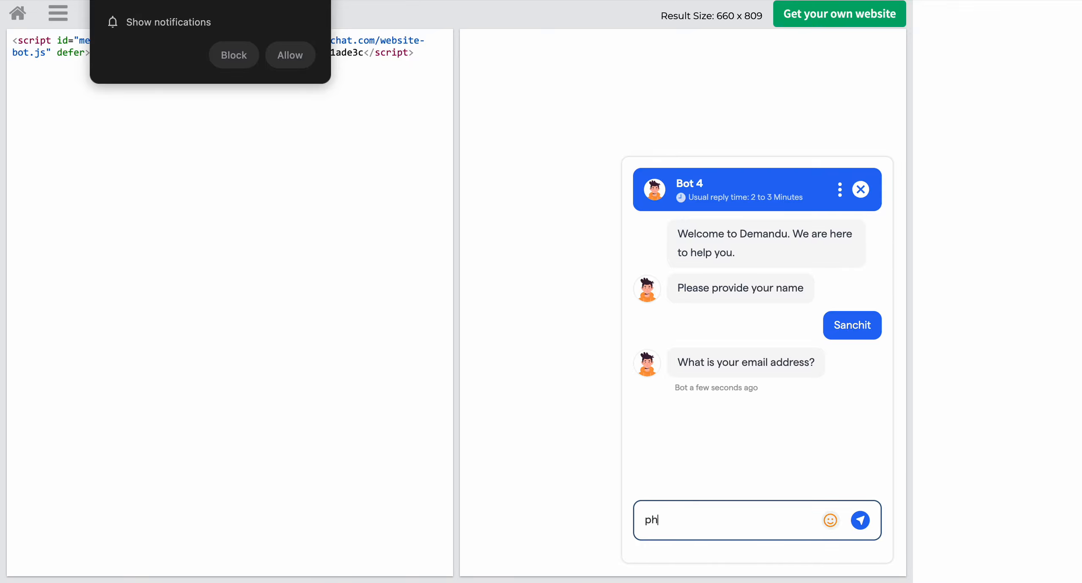
# Step: Enter the visitor's e-mail address in the chatbot, block the site's notification request, and send the answer
pyautogui.click(232, 62)
pyautogui.click(859, 523)
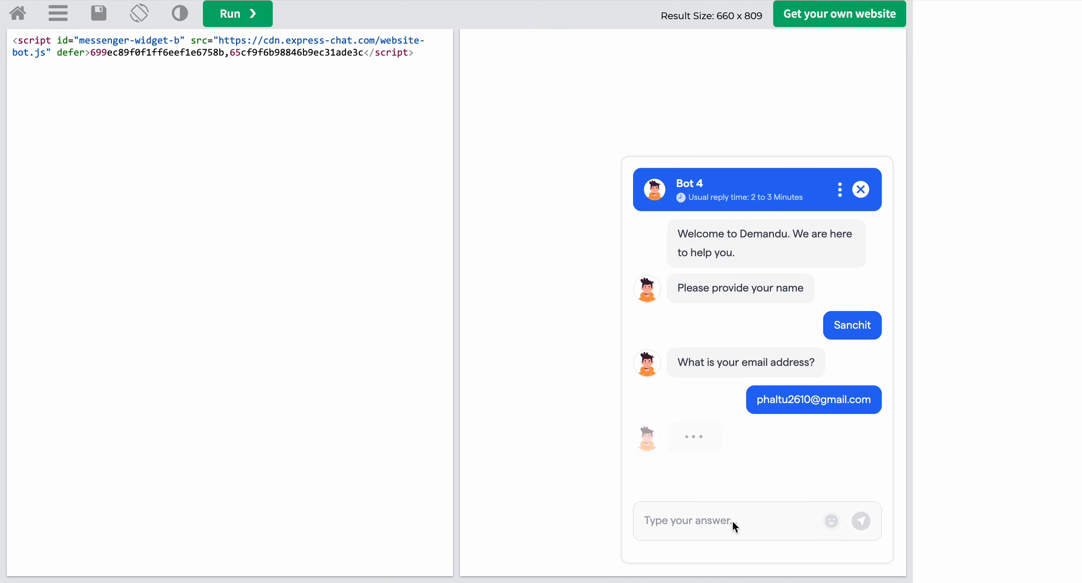